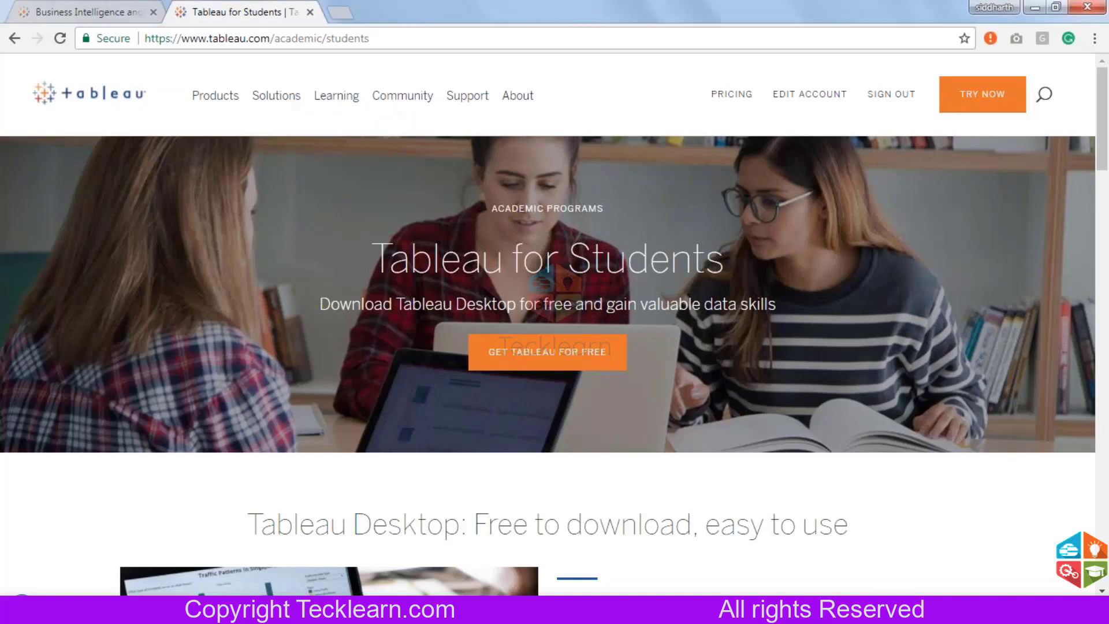
Open the free student licence request form, review its country, personal and school information fields, and close it
click(558, 360)
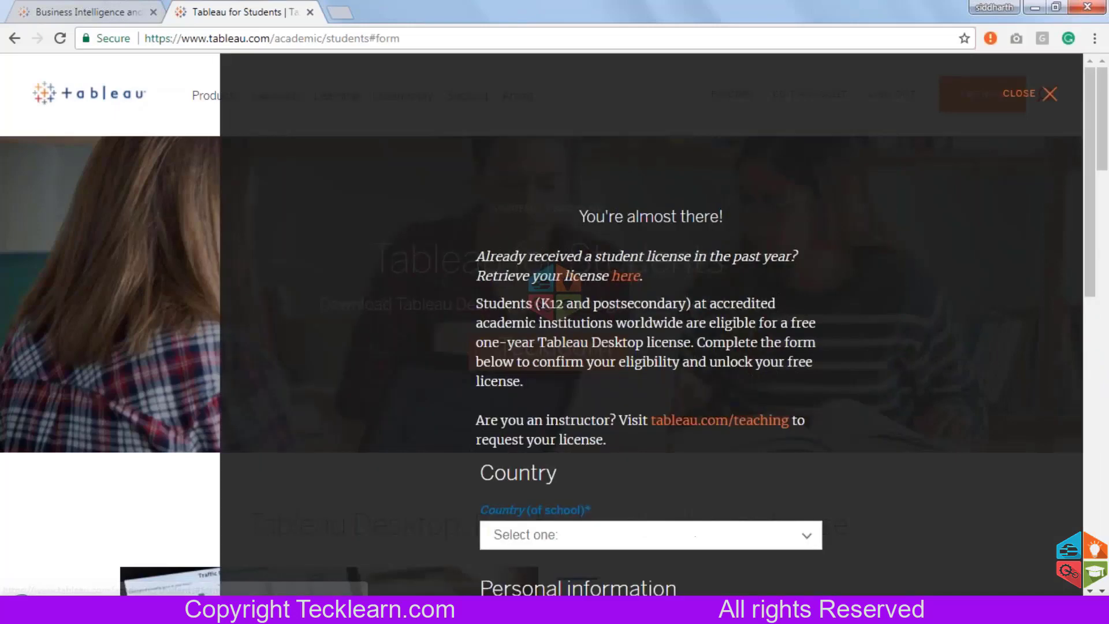
scroll(650, 323, down, 10)
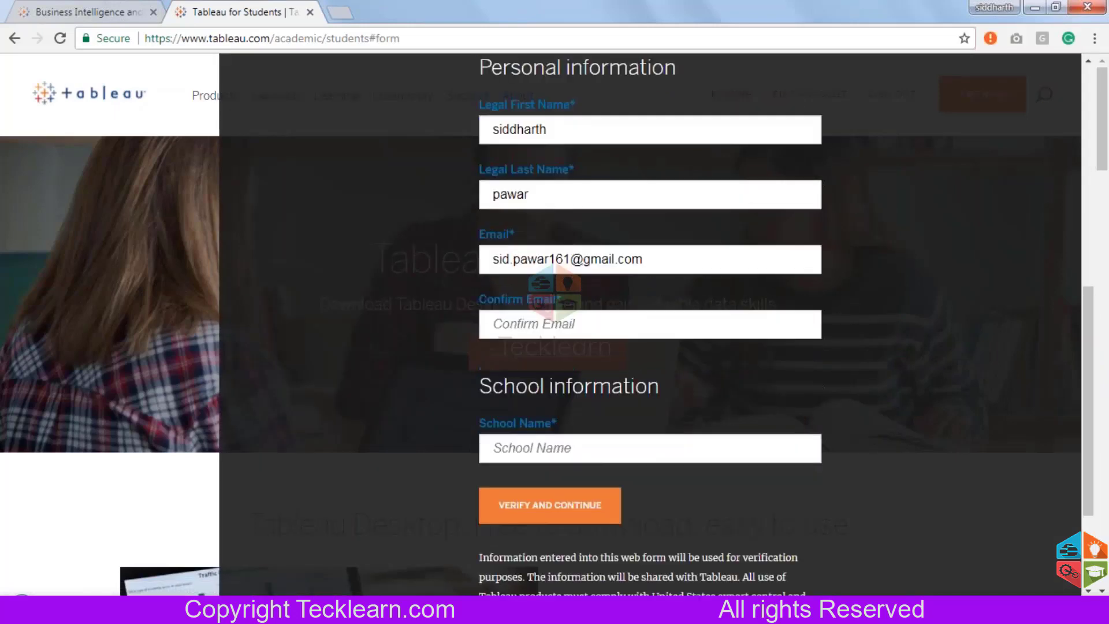
scroll(650, 324, down, 1)
scroll(718, 306, down, 3)
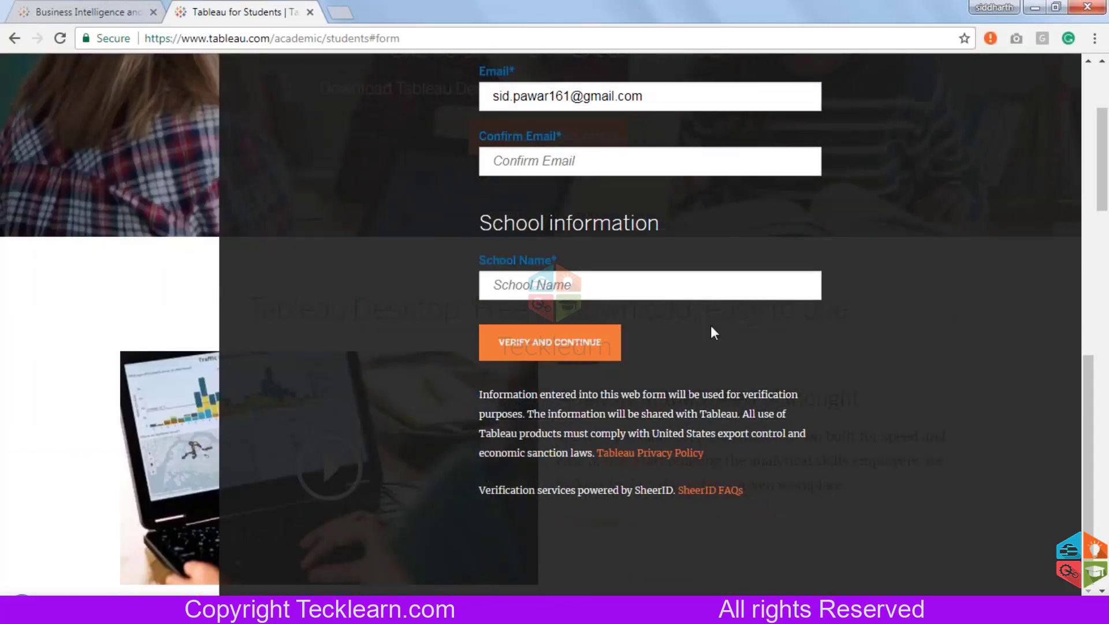
scroll(711, 328, up, 5)
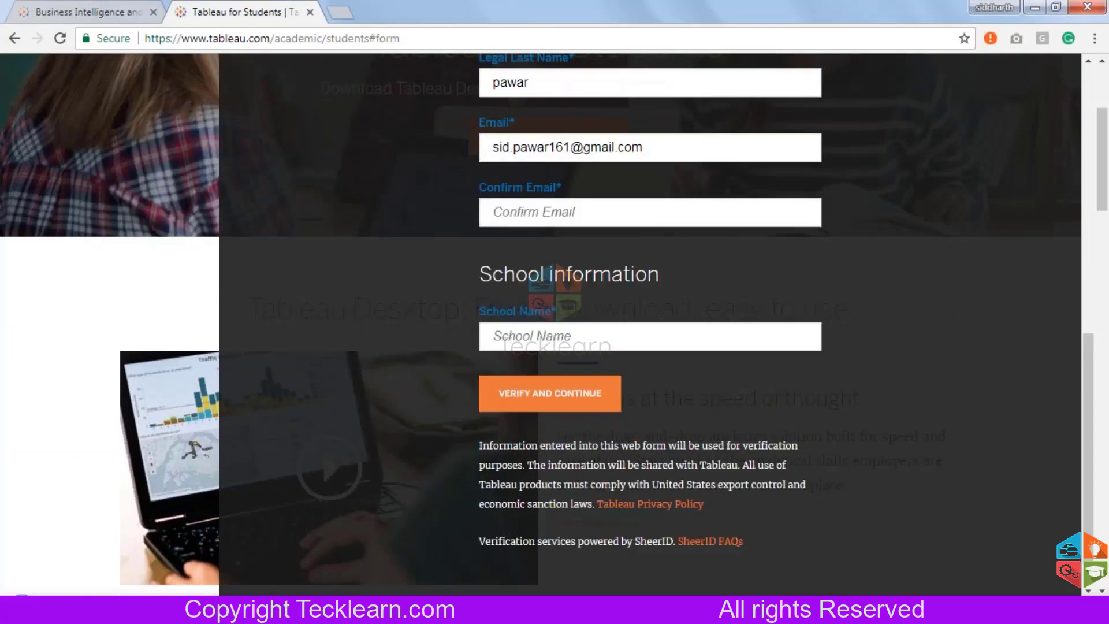
scroll(947, 177, up, 5)
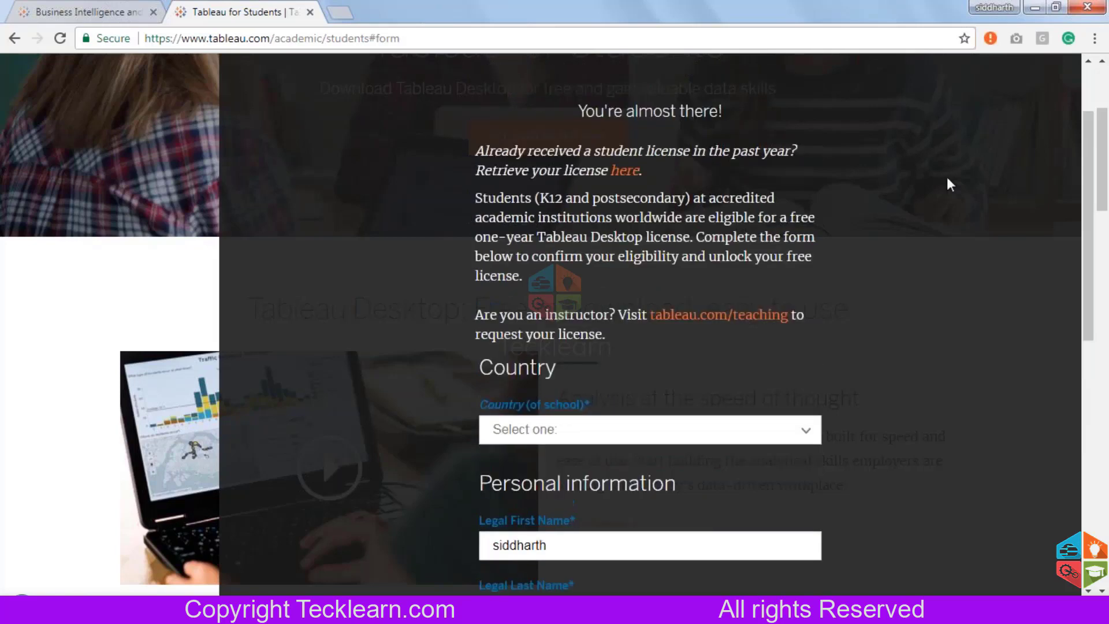
scroll(942, 151, up, 2)
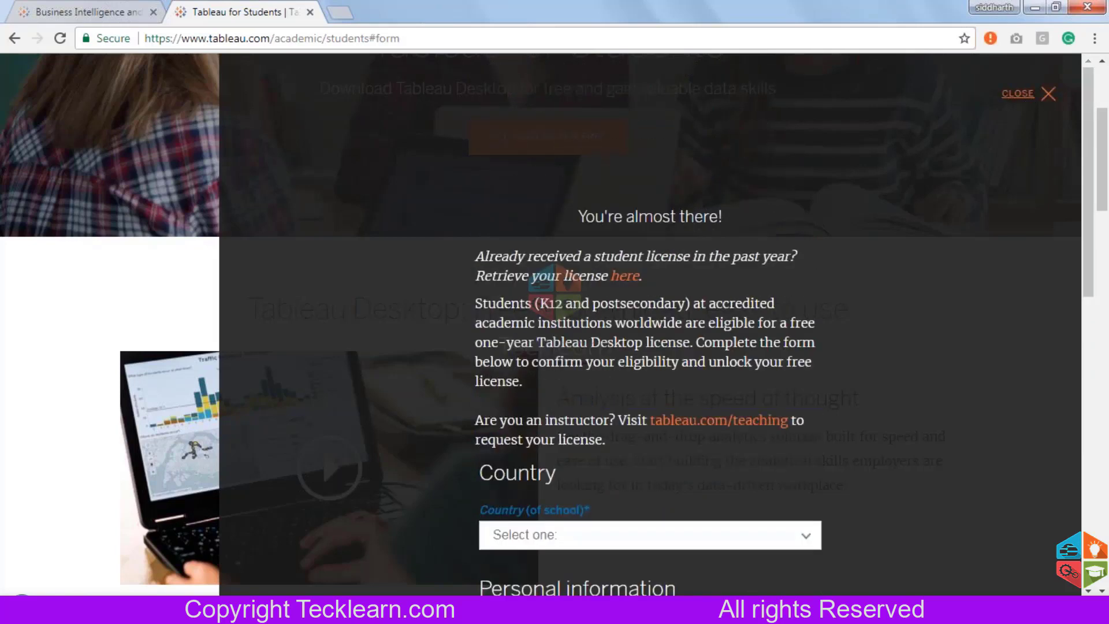
click(1025, 93)
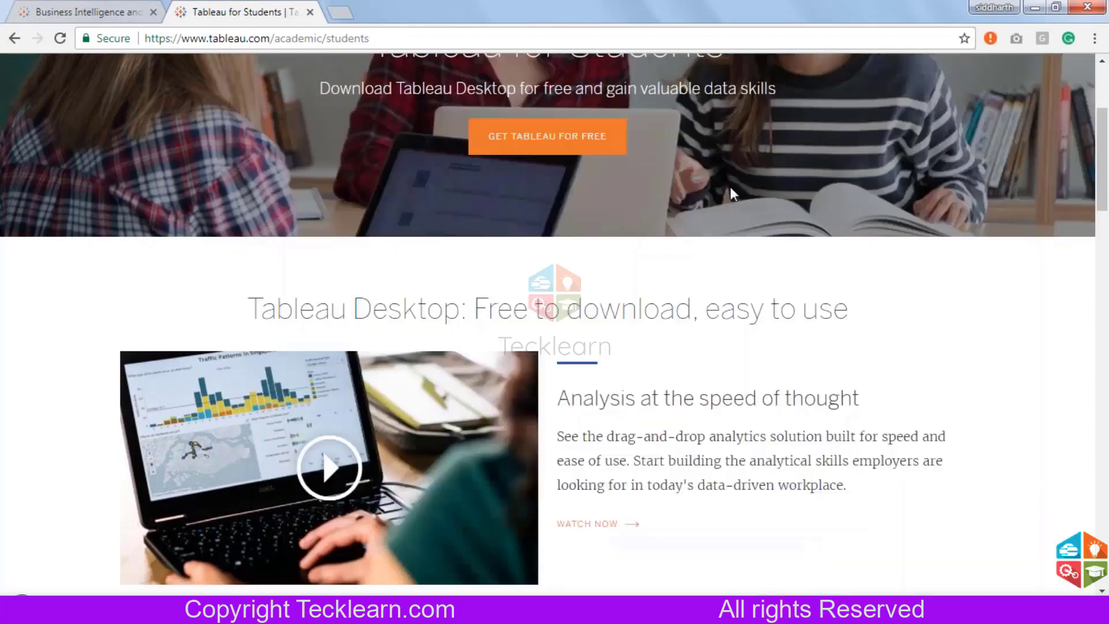
scroll(731, 188, up, 4)
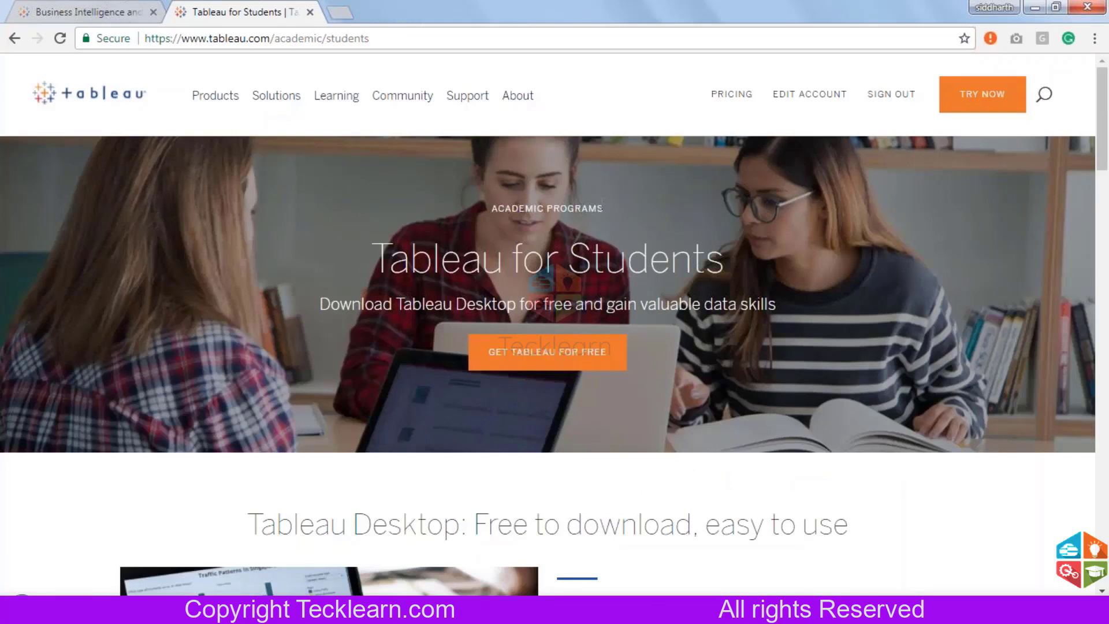
Check the Tableau homepage in the other browser tab, return to the Students page and highlight its title
triple_click(603, 206)
click(653, 205)
click(107, 3)
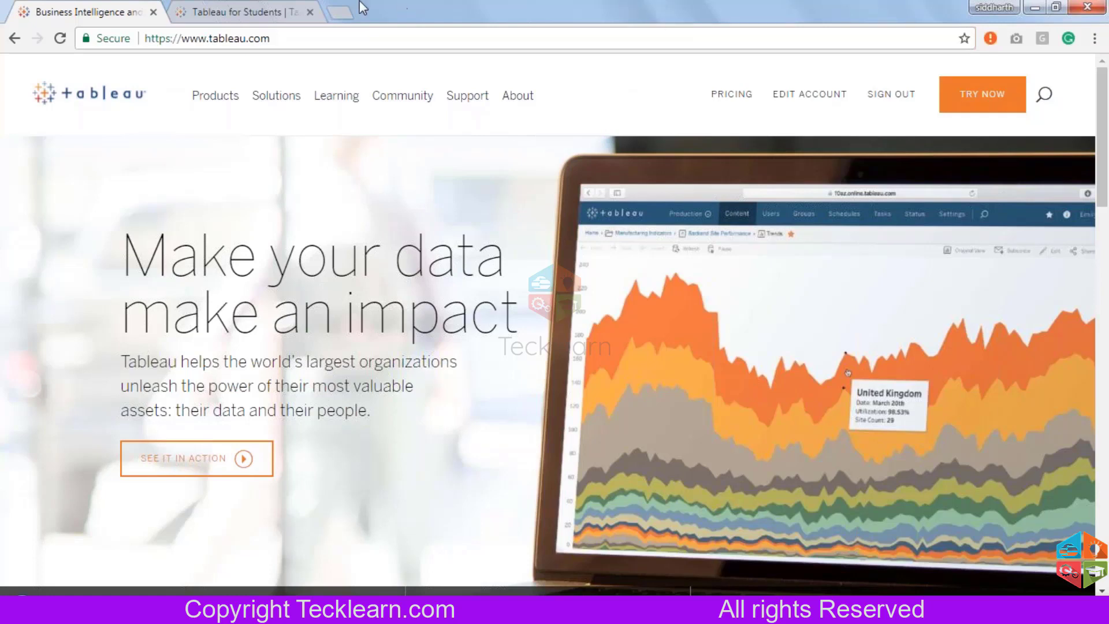
click(213, 4)
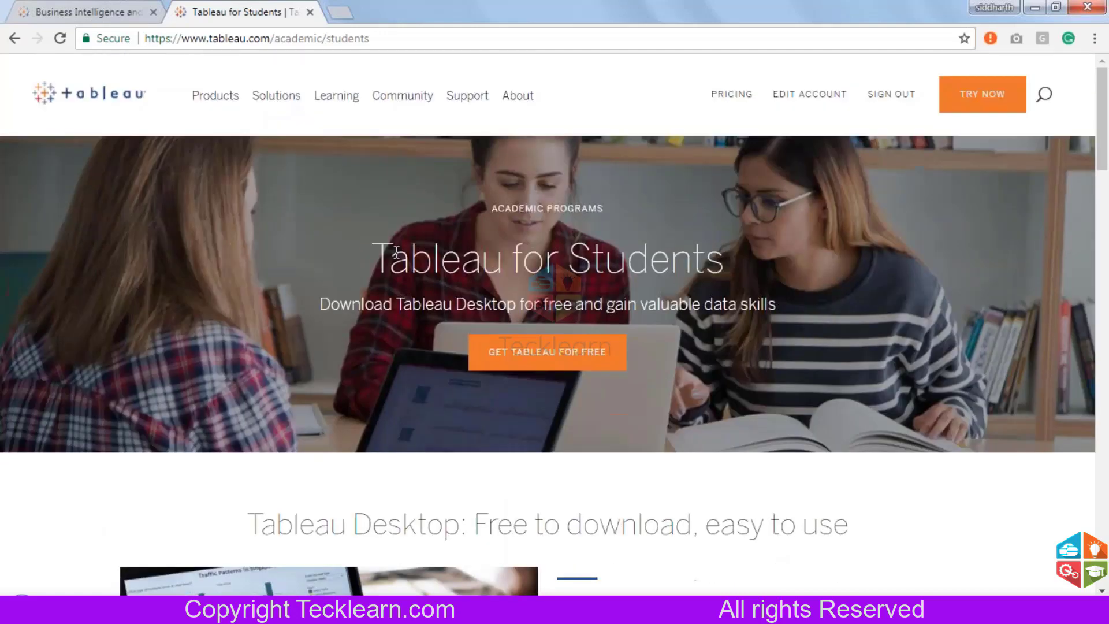
drag(372, 259, 773, 252)
click(771, 250)
click(822, 24)
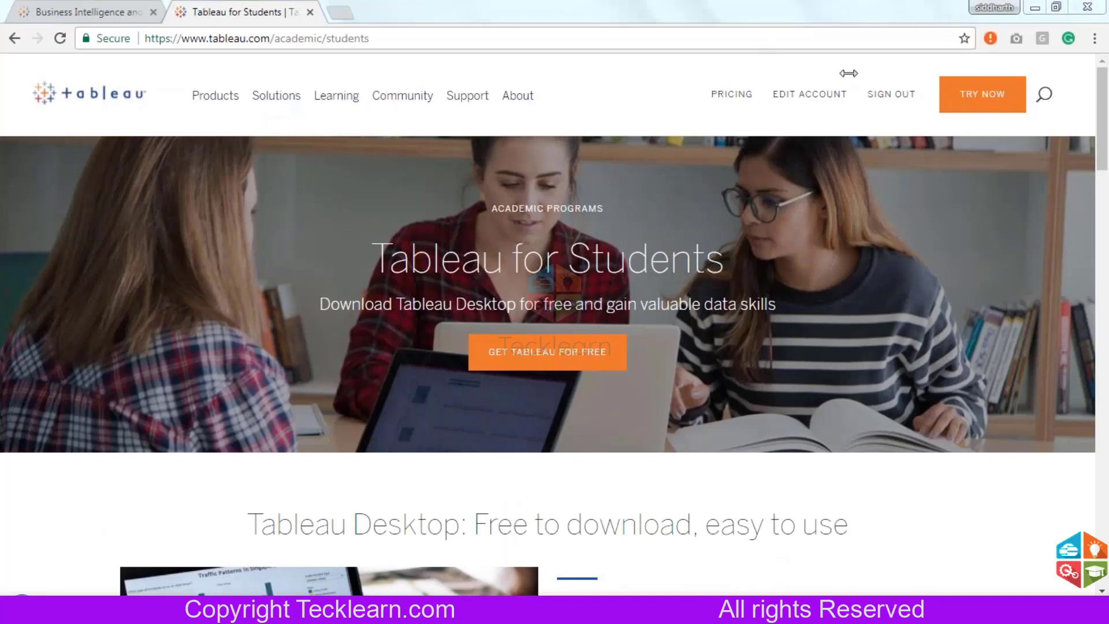
click(684, 8)
scroll(651, 465, down, 1)
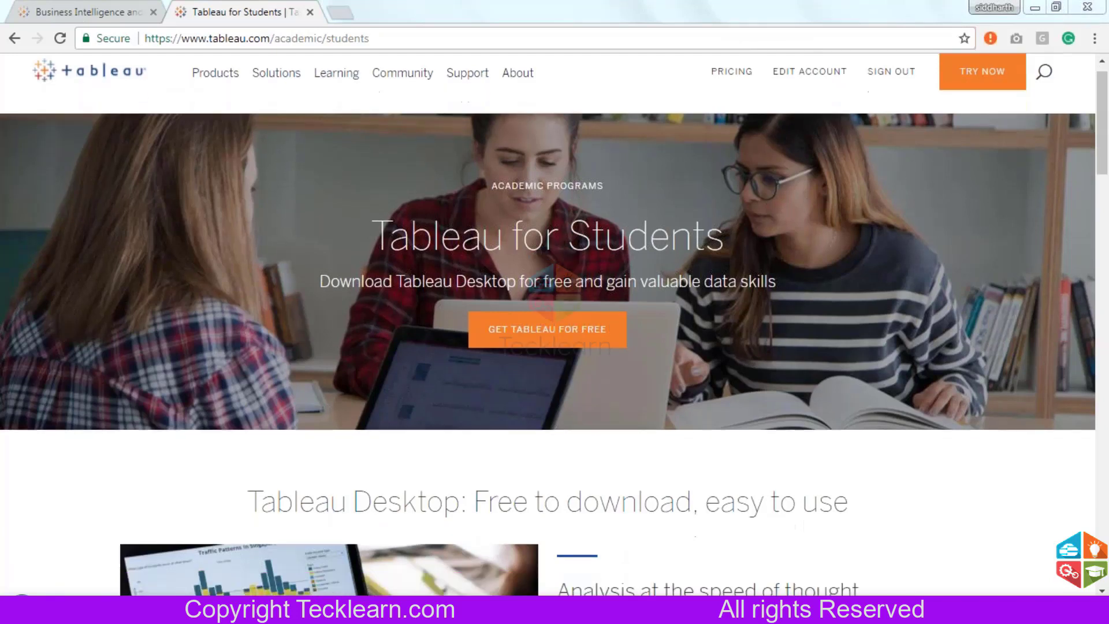
scroll(751, 260, up, 1)
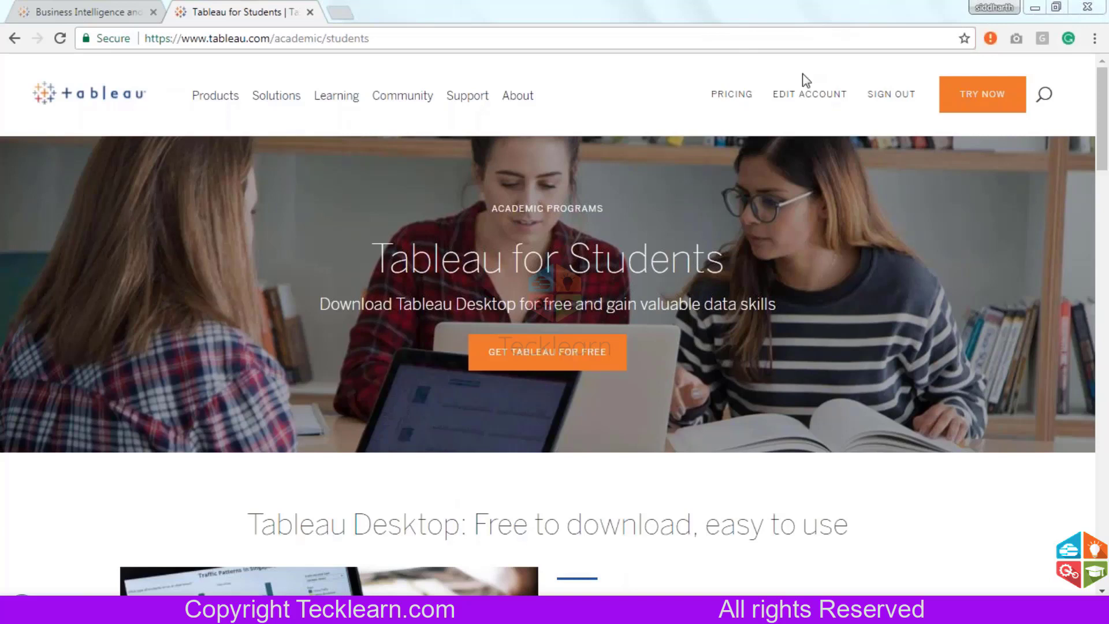
click(667, 14)
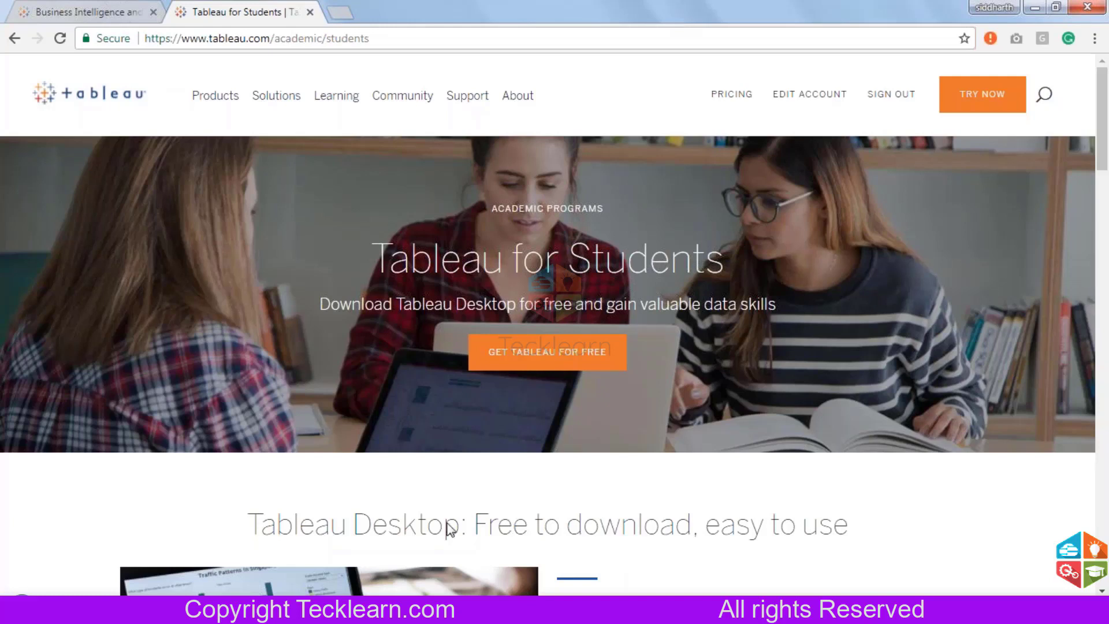
Switch to the PowerPoint training deck and highlight Why Tableau?, Product Platforms and Architecture on the Training Content slide
click(412, 610)
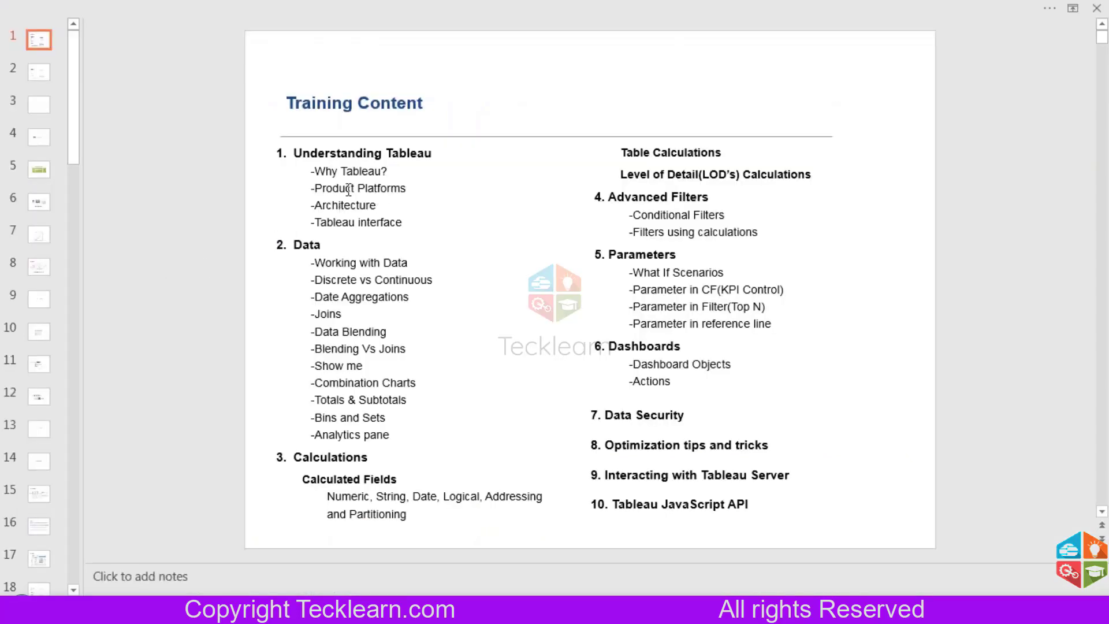
drag(379, 206, 309, 171)
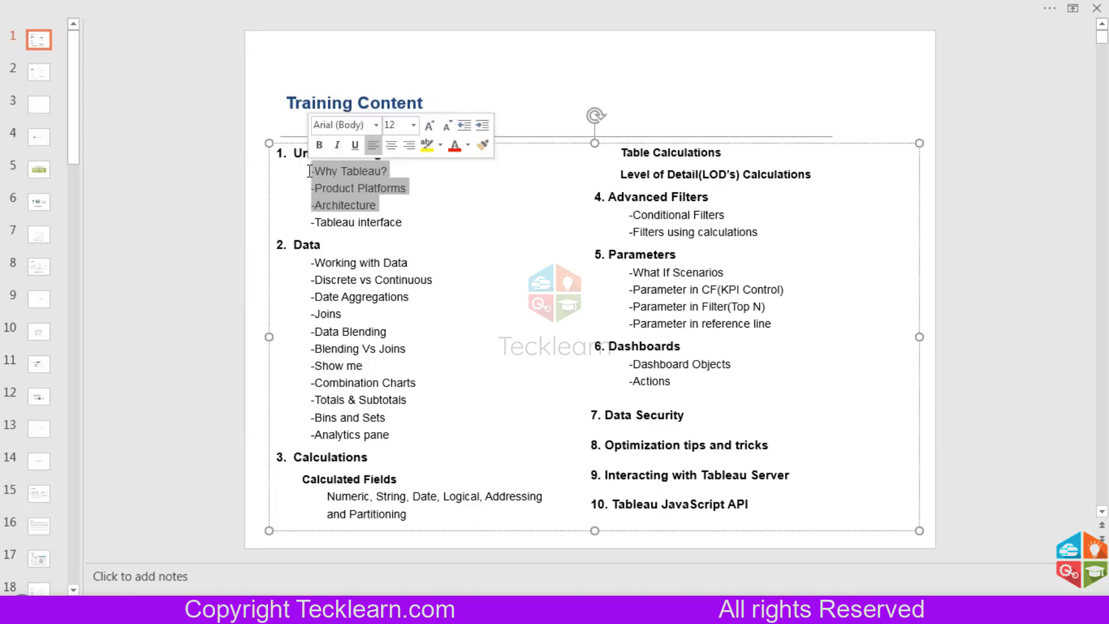
click(207, 150)
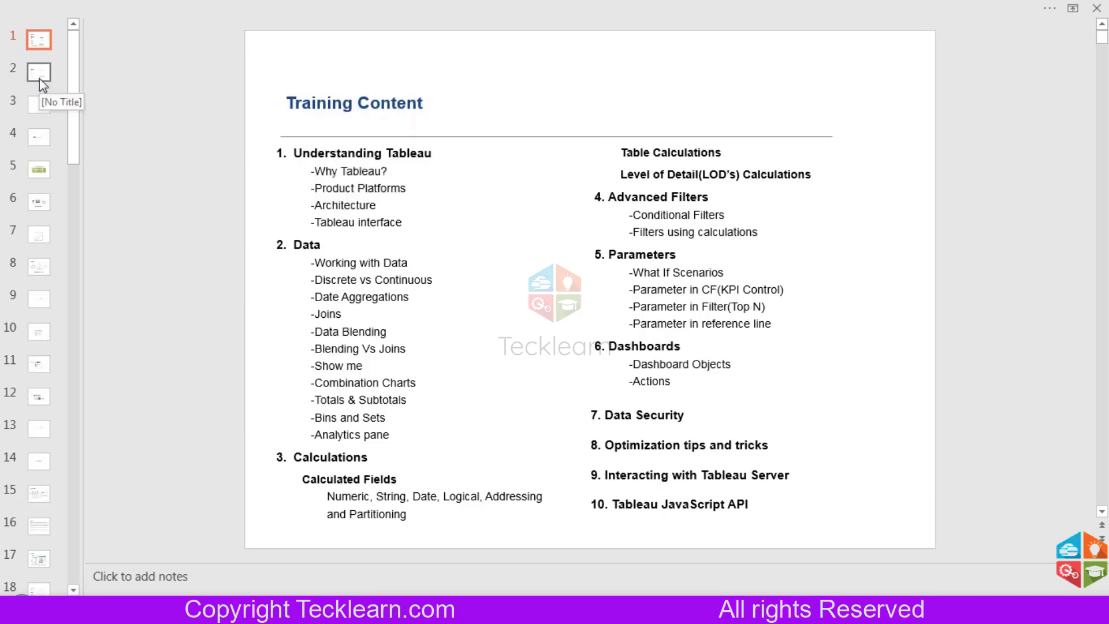
Go through the Understanding Tableau outline on slide 2 and the Why Tableau? title slide, ending on slide 4
click(39, 73)
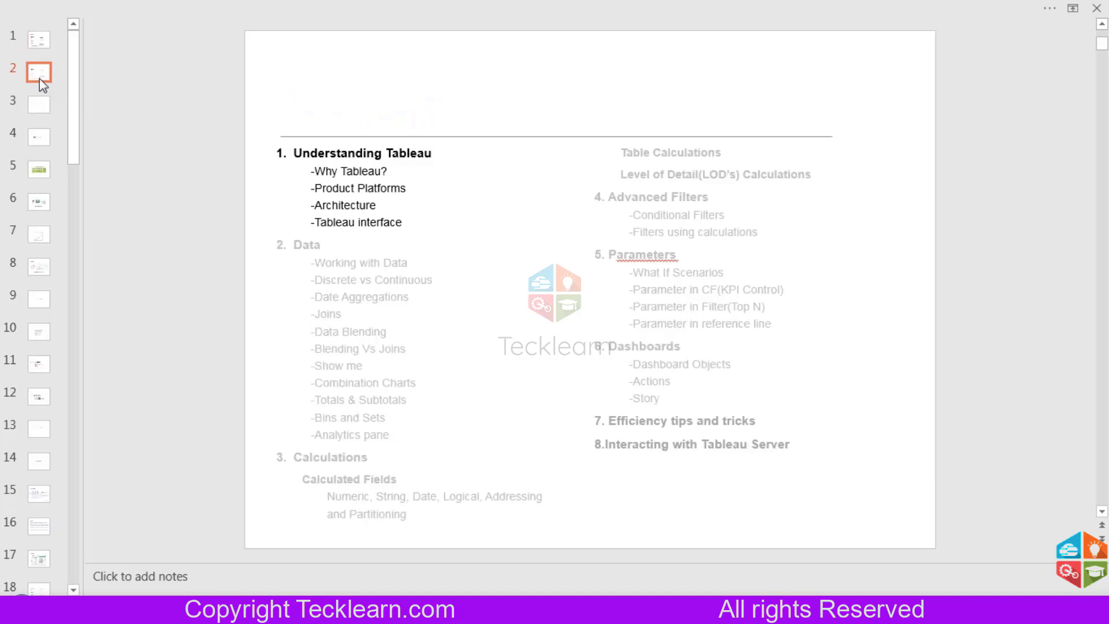
key(Down)
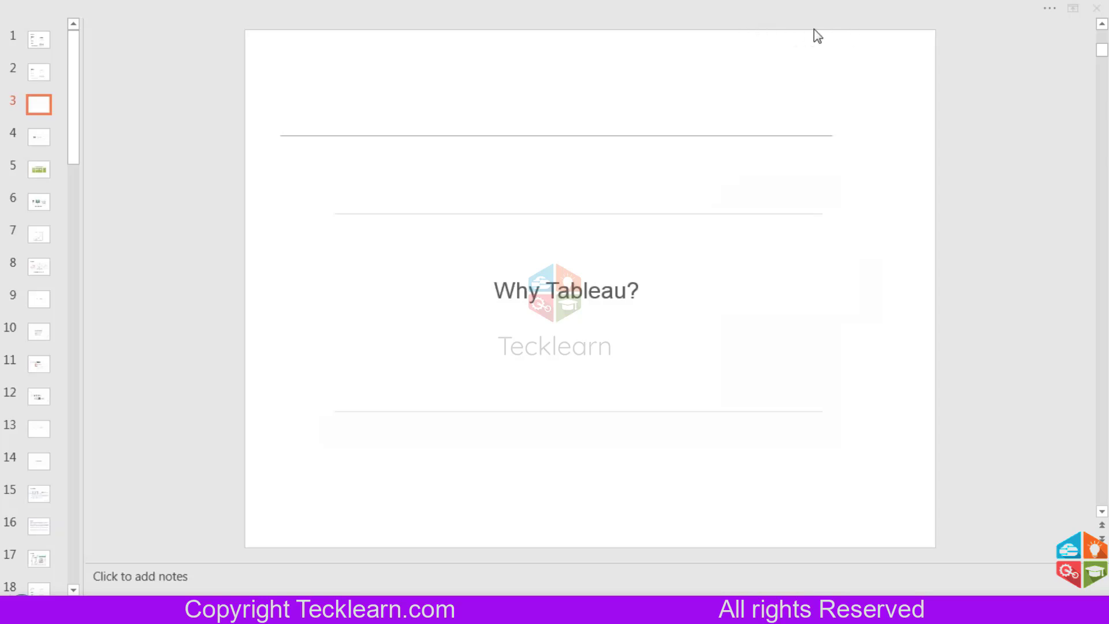
click(31, 136)
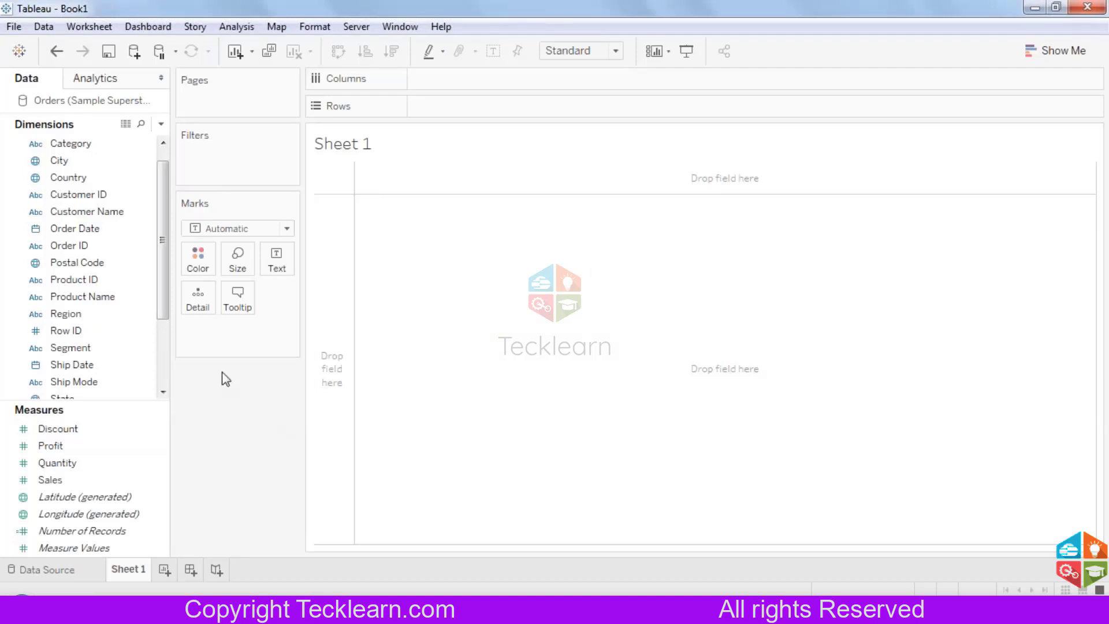
Switch to Book1 in Tableau and look through the Dimensions of the Orders (Sample Superstore) data source
click(113, 263)
scroll(113, 261, down, 2)
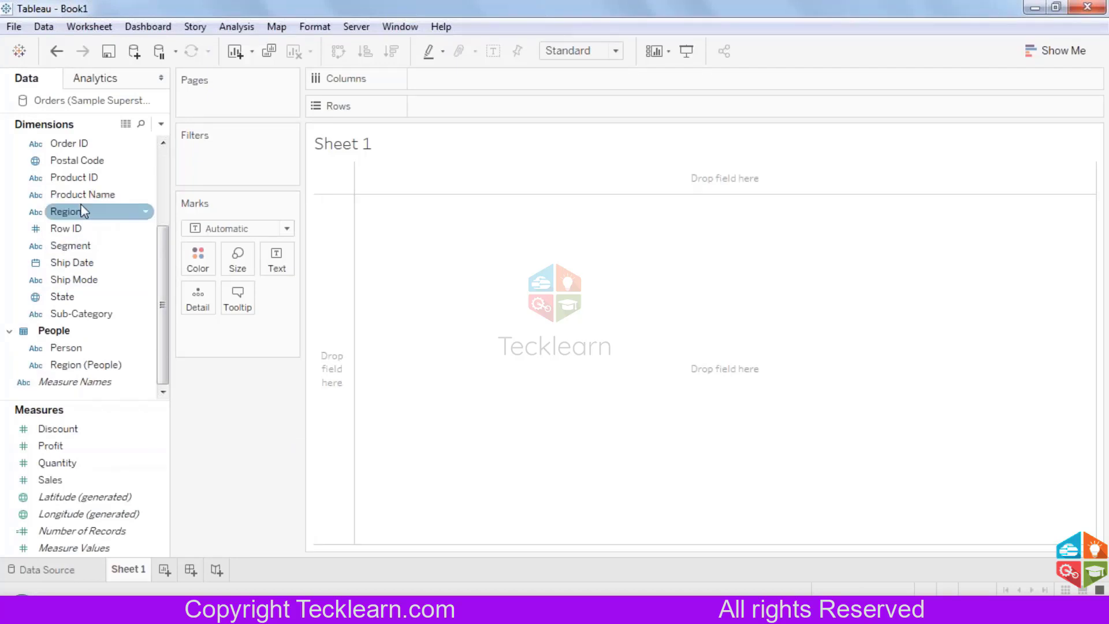
scroll(82, 210, up, 3)
scroll(81, 211, down, 3)
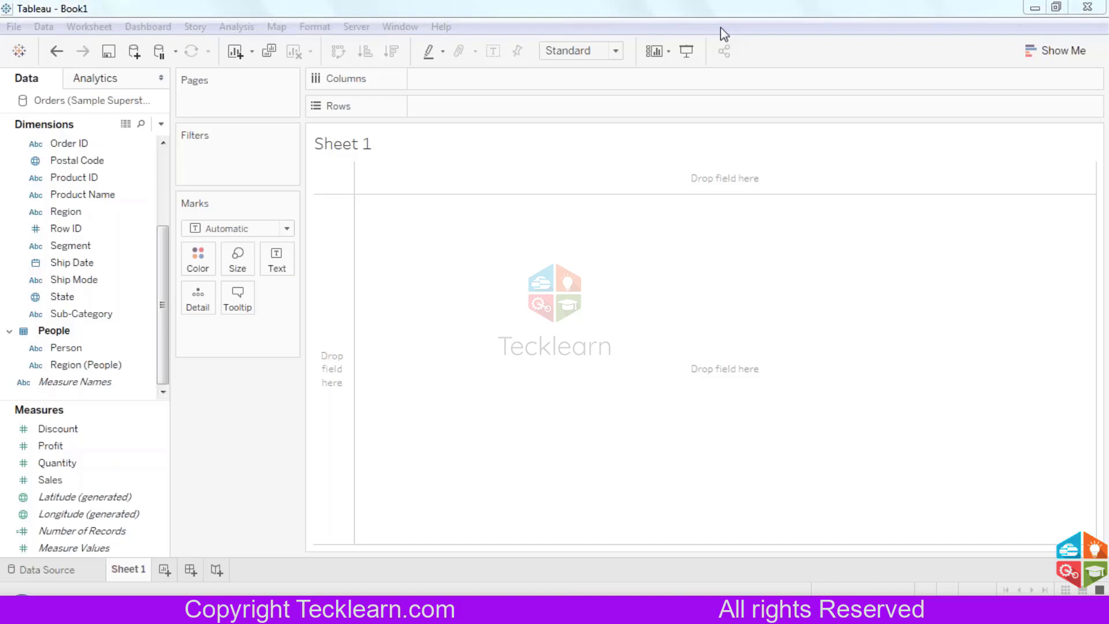
click(687, 13)
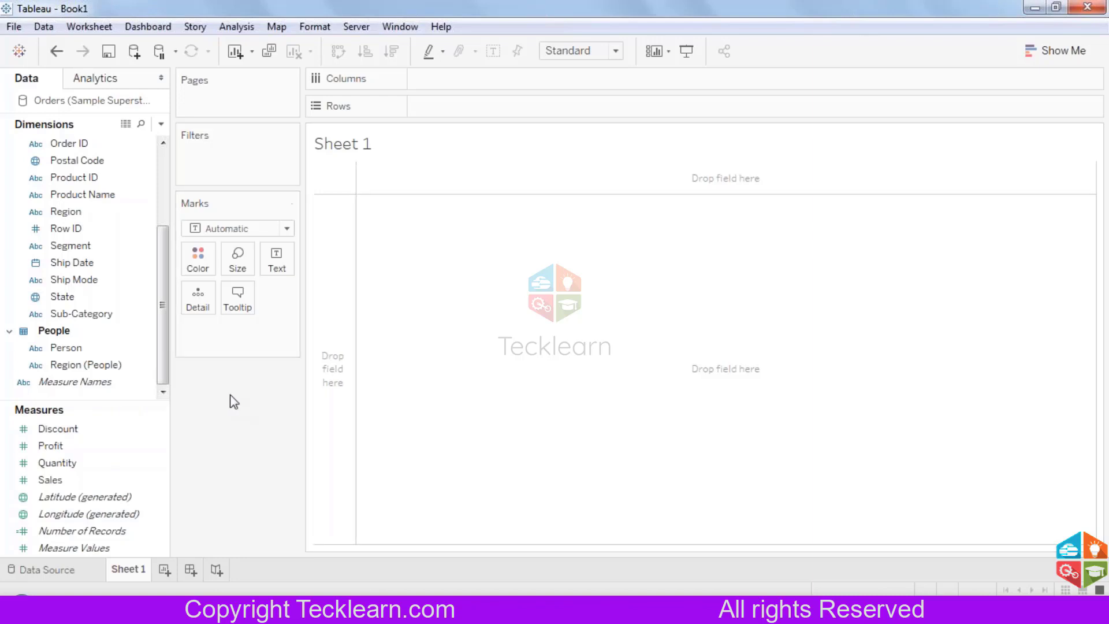
scroll(161, 351, up, 5)
scroll(167, 359, down, 4)
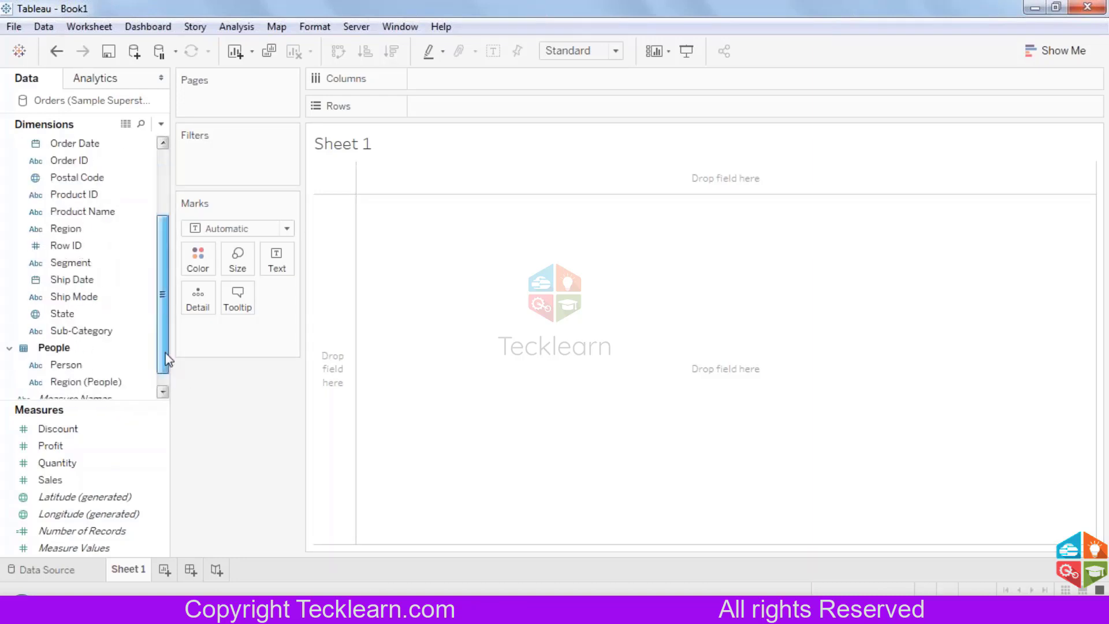
scroll(168, 360, down, 1)
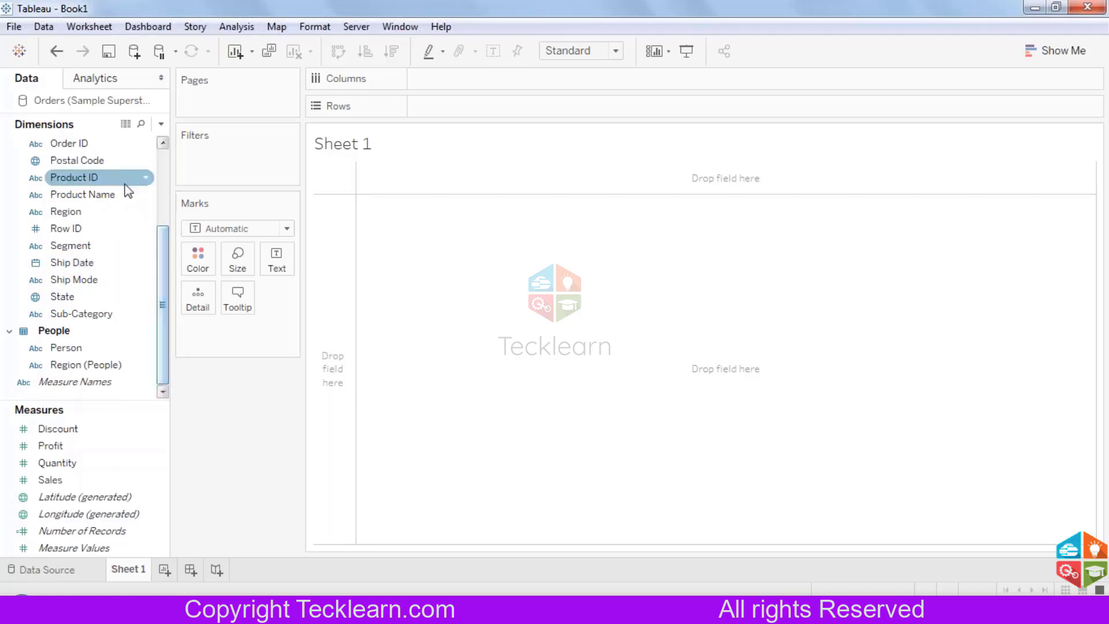
View the underlying Orders (Sample Superstore) data in a maximized window and look at its Category and Country columns
click(126, 123)
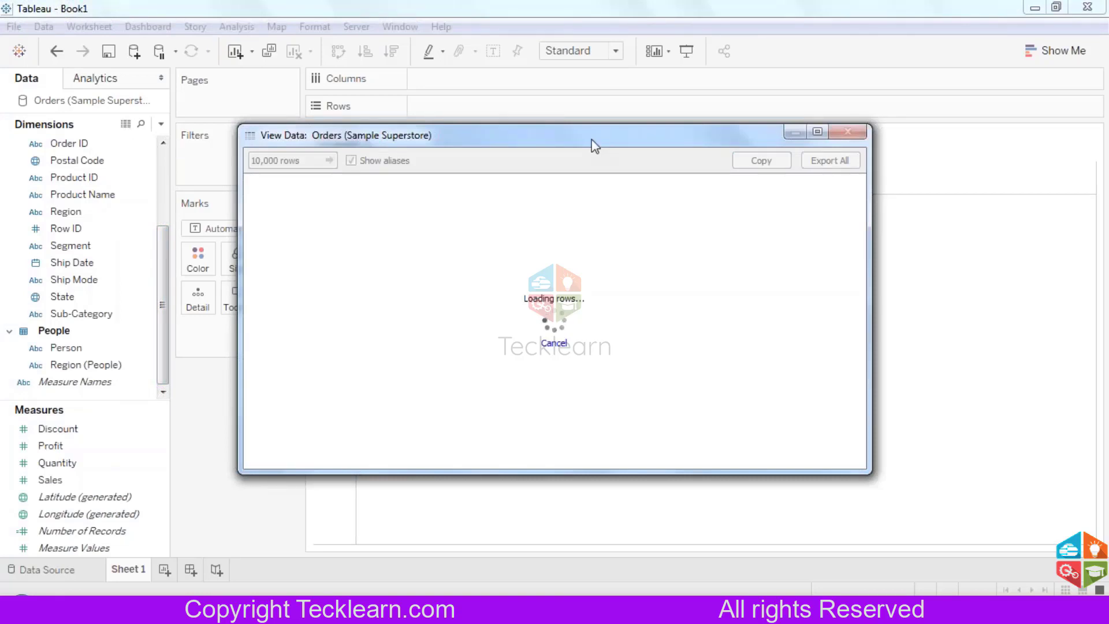
double_click(295, 134)
key(Right)
key(Right)
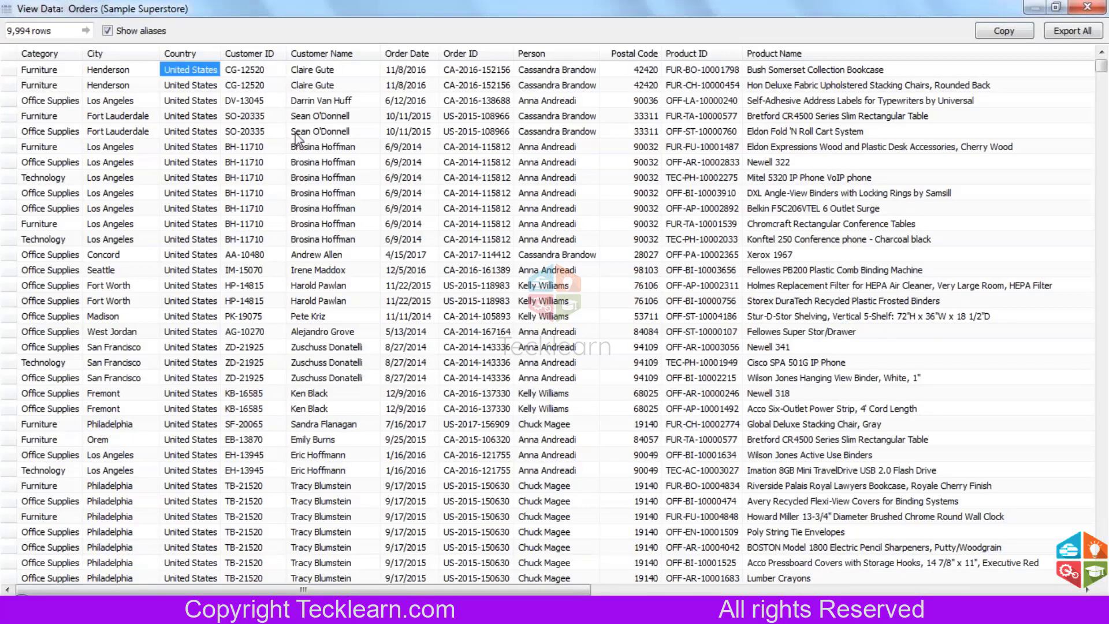
key(Left)
key(Left)
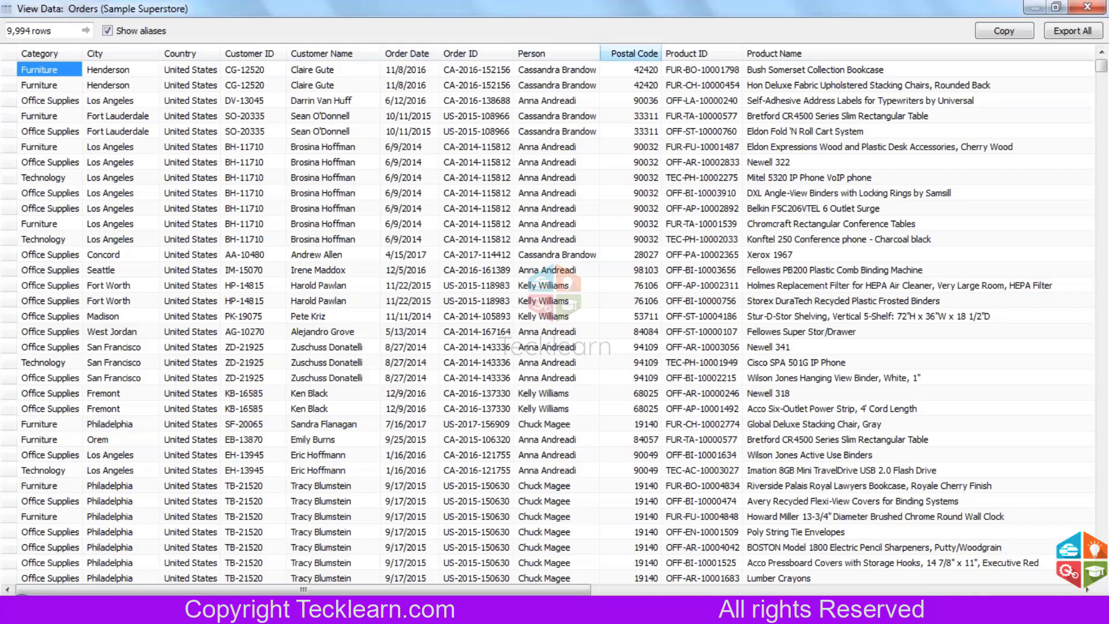
Examine the first data row from the Postal Code column across to Region (People)
click(644, 70)
key(Right)
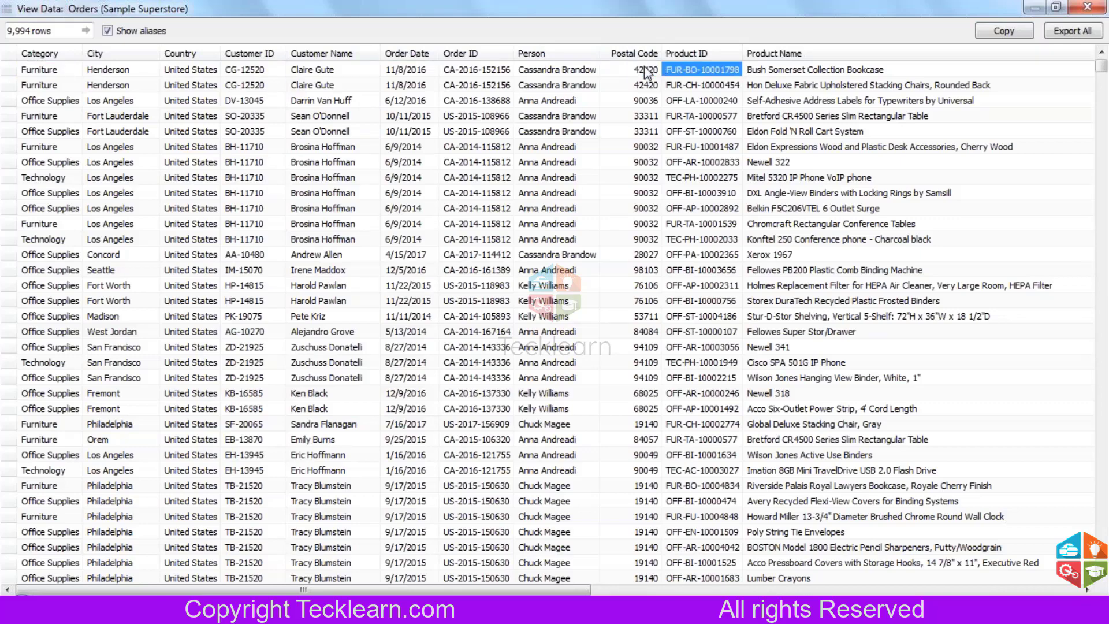
key(Right)
key(Right)
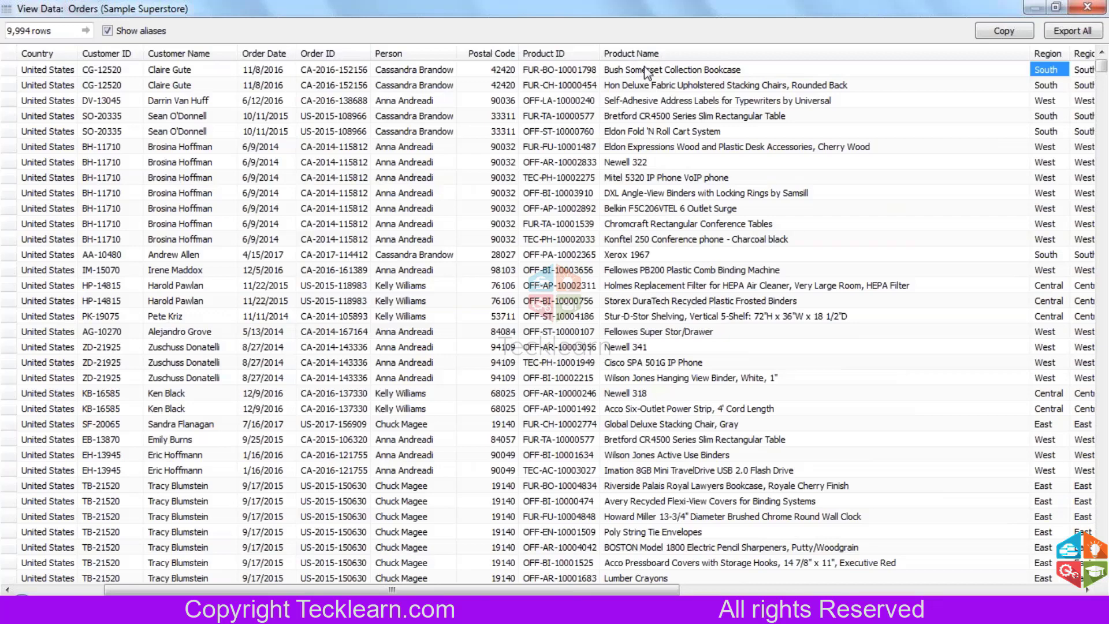
key(Right)
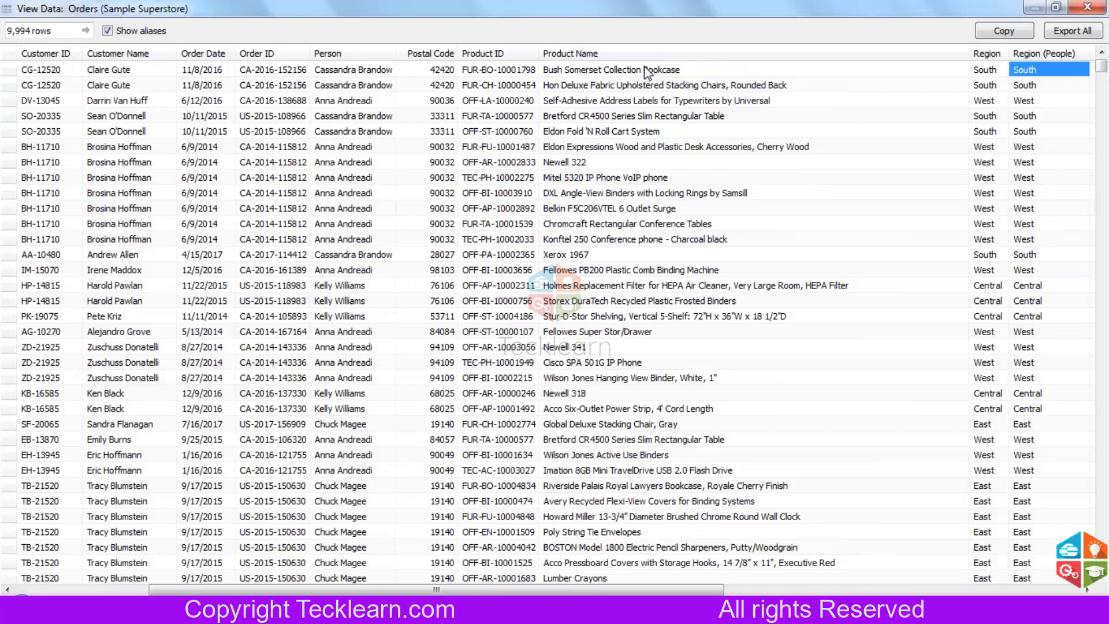
Go back along the first data row to examine its Customer ID and Customer Name values
key(Left)
key(Left)
key(Left)
key(Left)
key(Left)
key(Left)
key(Left)
key(Left)
key(Left)
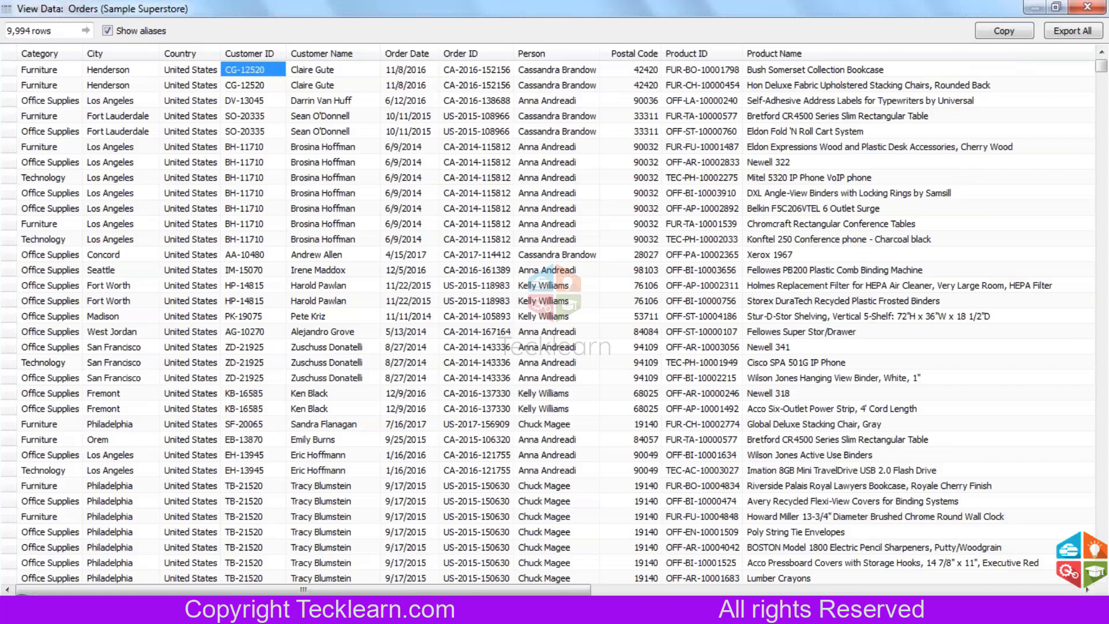
key(Right)
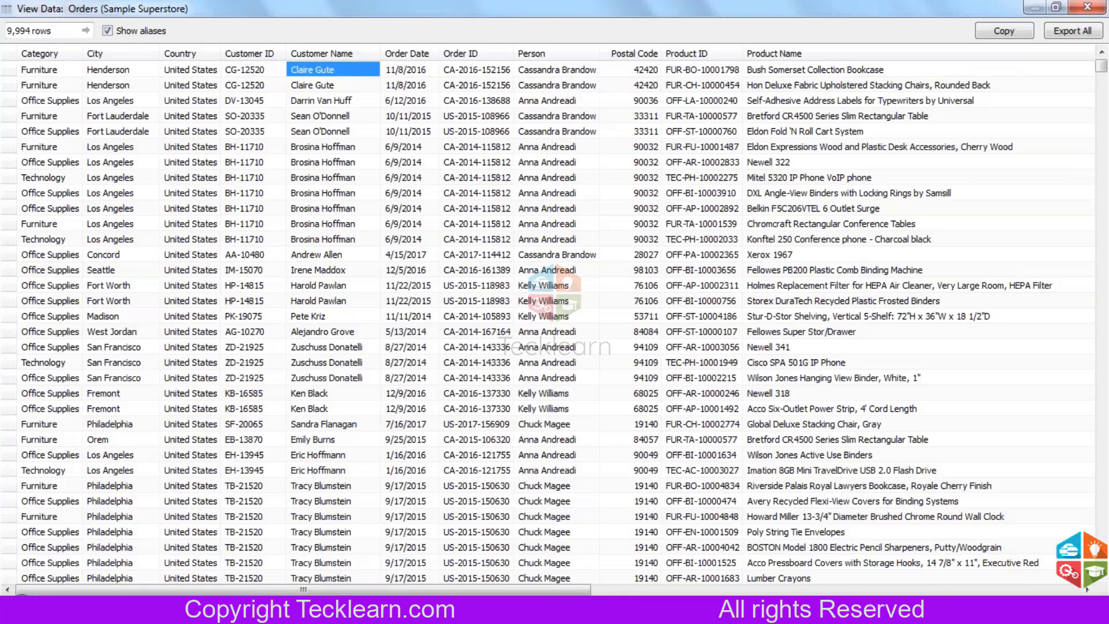
Examine the first data row's City through Order Date columns and continue across to Ship Date
key(Left)
key(Left)
key(Left)
key(Right)
key(Right)
key(Right)
key(Right)
key(Right)
key(Right)
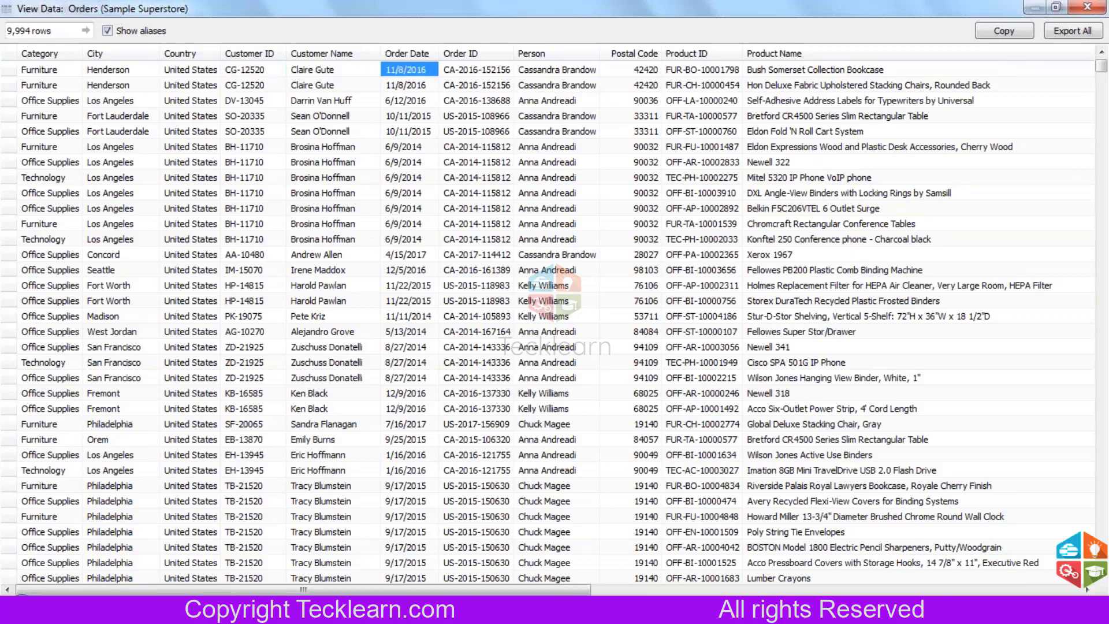
key(Right)
key(Right)
key(Right)
key(Right)
key(Right)
key(Right)
key(Right)
key(Right)
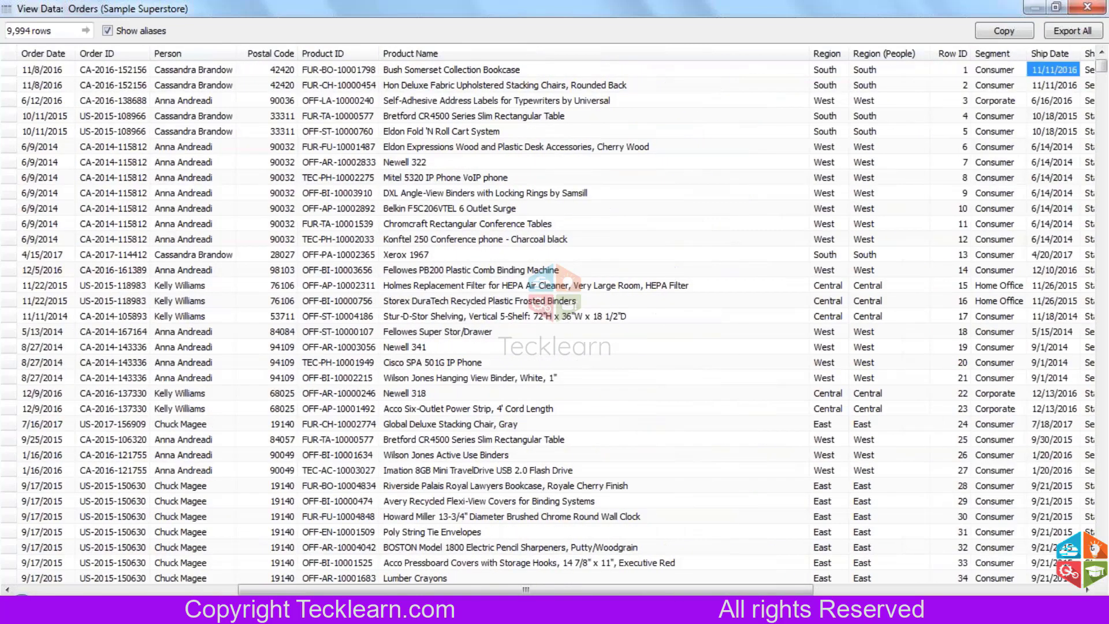
Examine the first data row from Ship Date and Ship Mode across State, Sub-Category and Discount to the Sales column
key(Left)
key(Right)
key(Right)
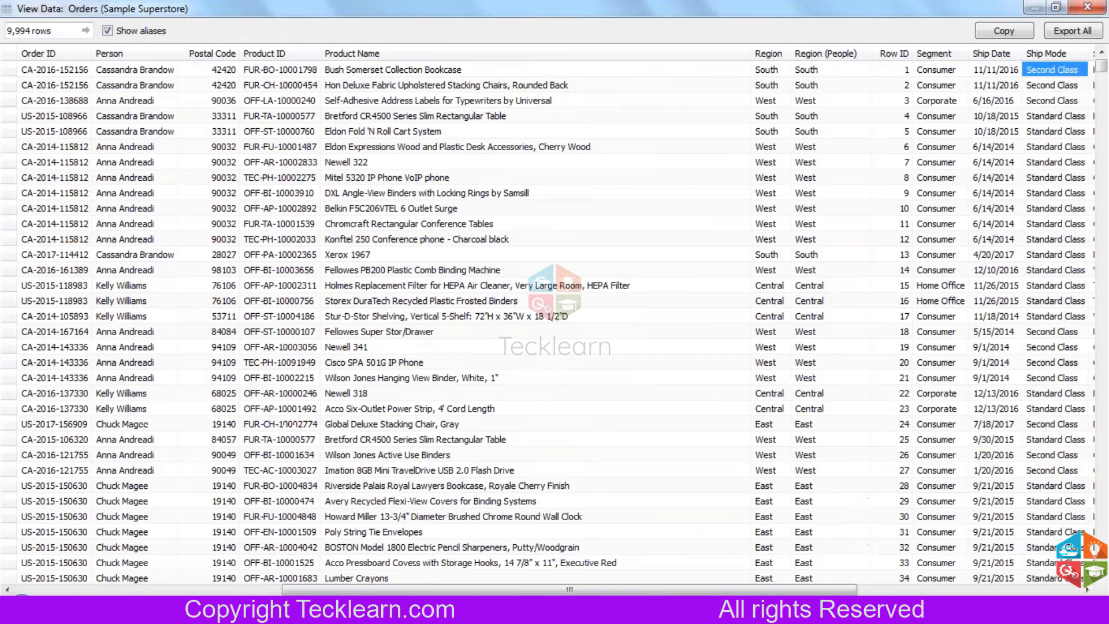
key(Left)
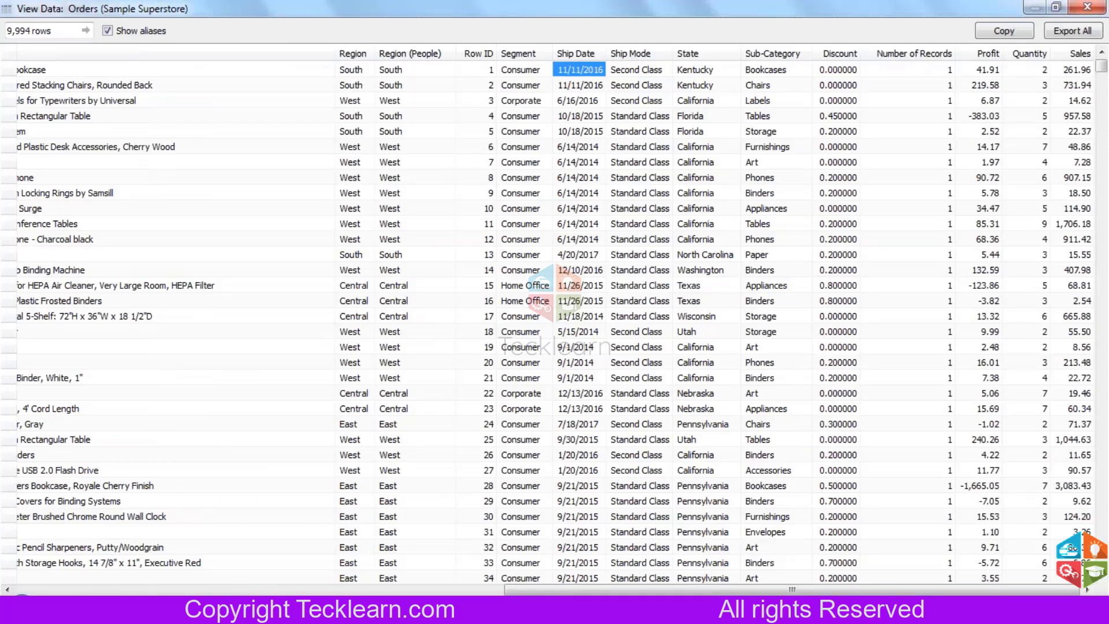
key(Right)
key(Right)
key(Right)
key(Right)
key(Right)
key(Right)
key(Right)
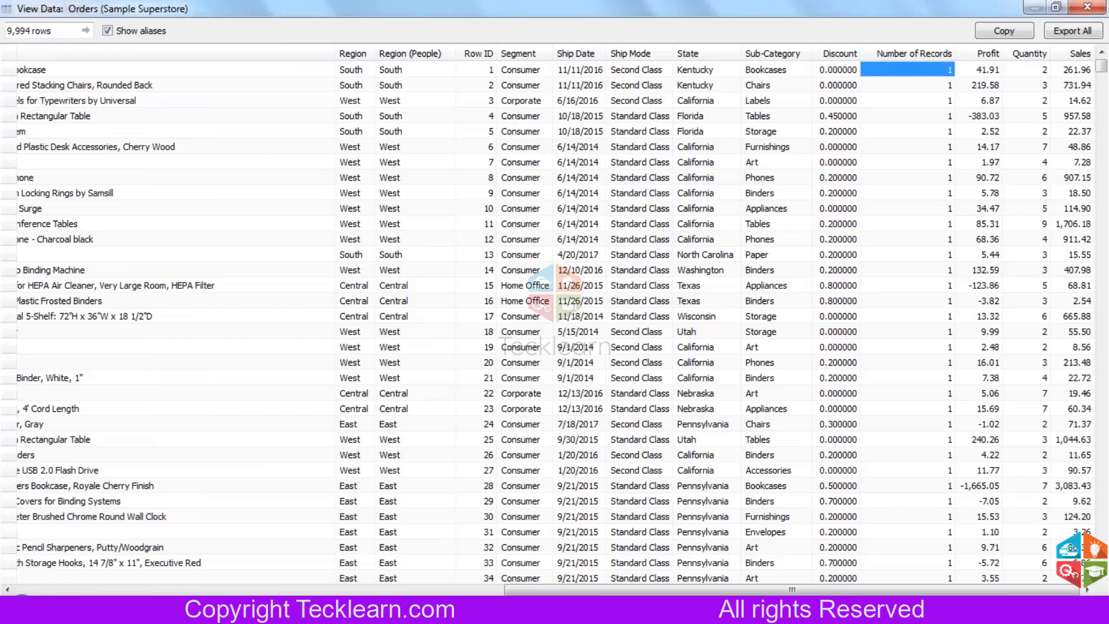
key(Right)
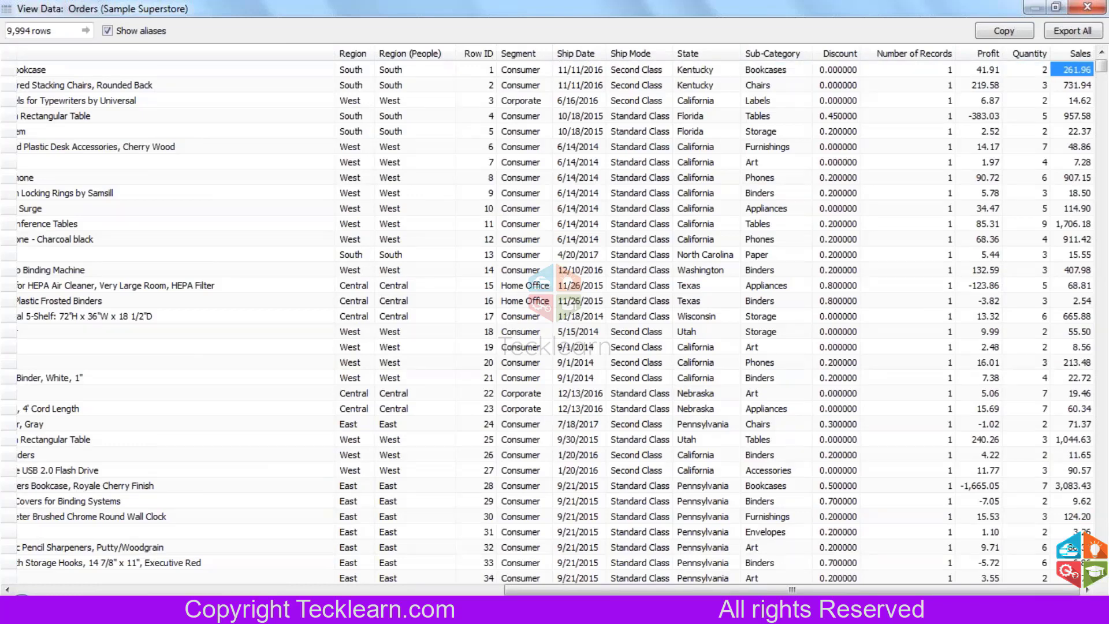
Highlight the first data row's numeric values from Sales back to Discount, and look at the neighbouring Sub-Category value
key(shift+Left)
key(shift+Left)
key(shift+Left)
key(shift+Left)
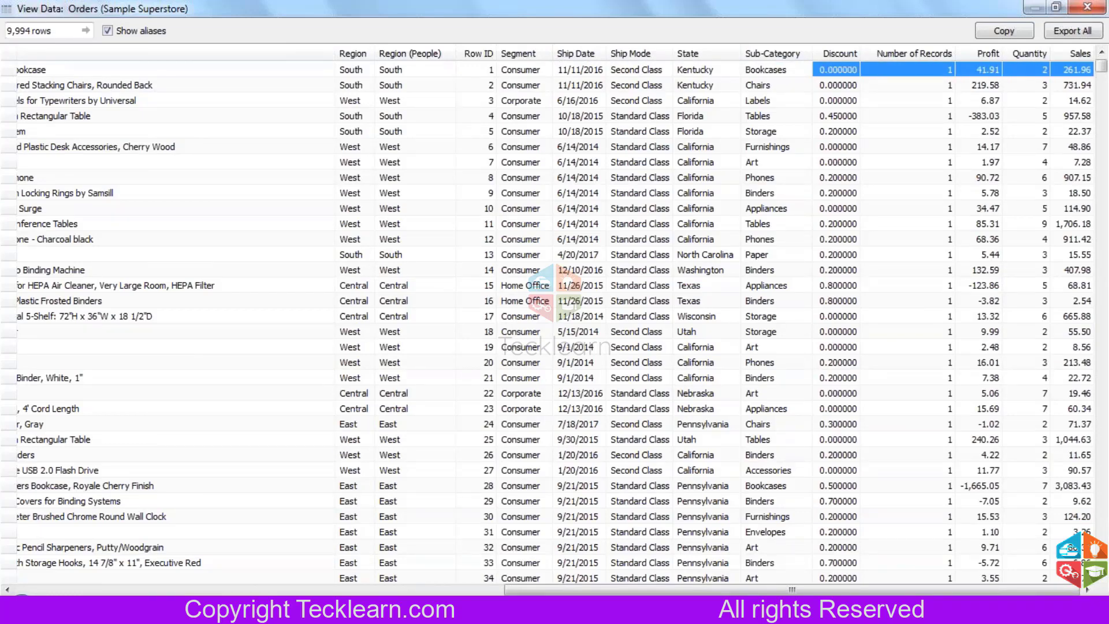
key(Left)
key(Left)
key(Left)
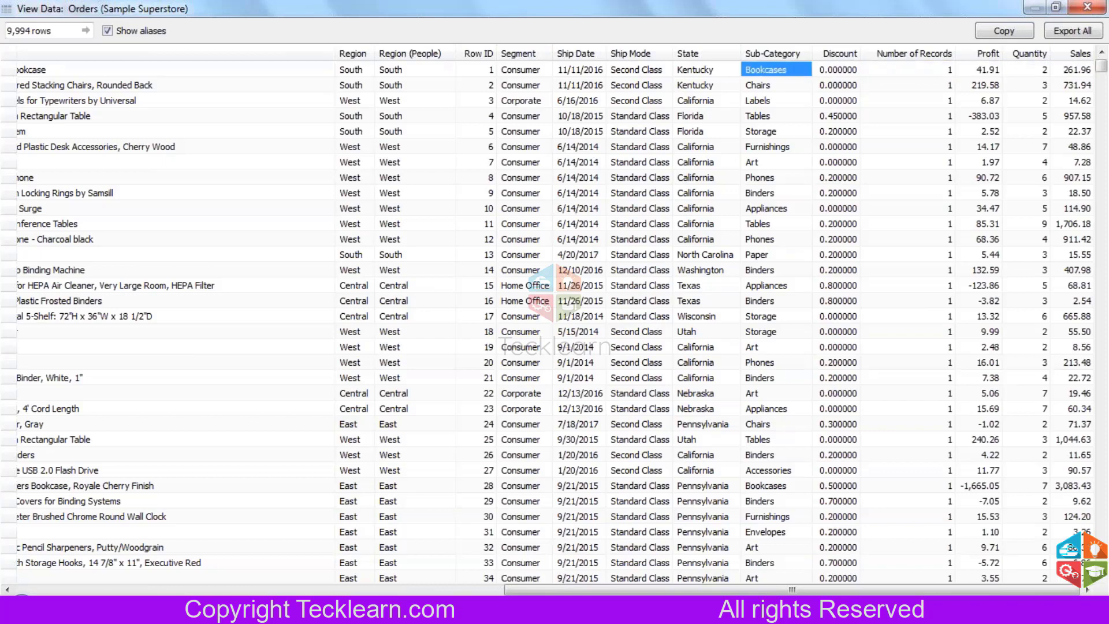
Examine the first data row from Discount across to Sales, and go back over it to Profit
key(Right)
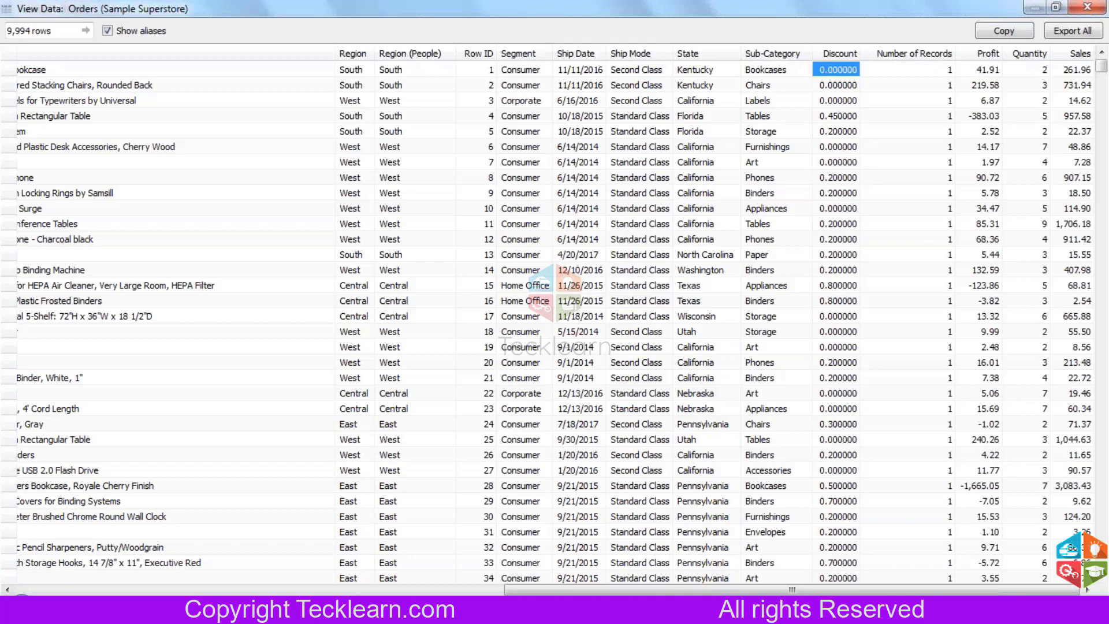
key(Right)
key(Right)
key(Right)
key(Right)
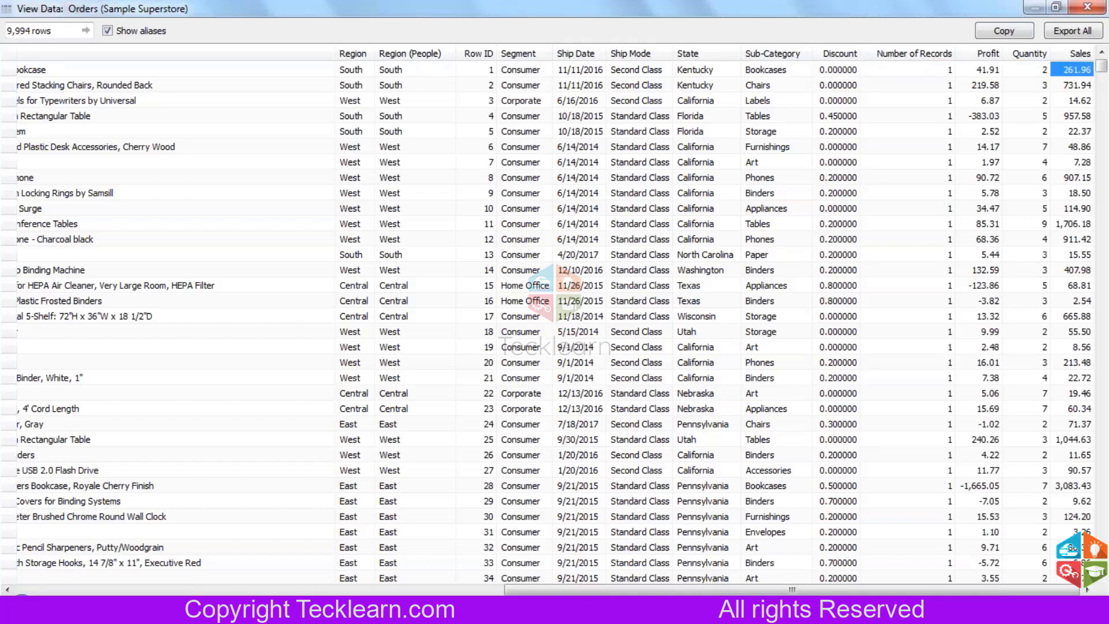
key(Left)
key(Left)
key(Left)
key(Left)
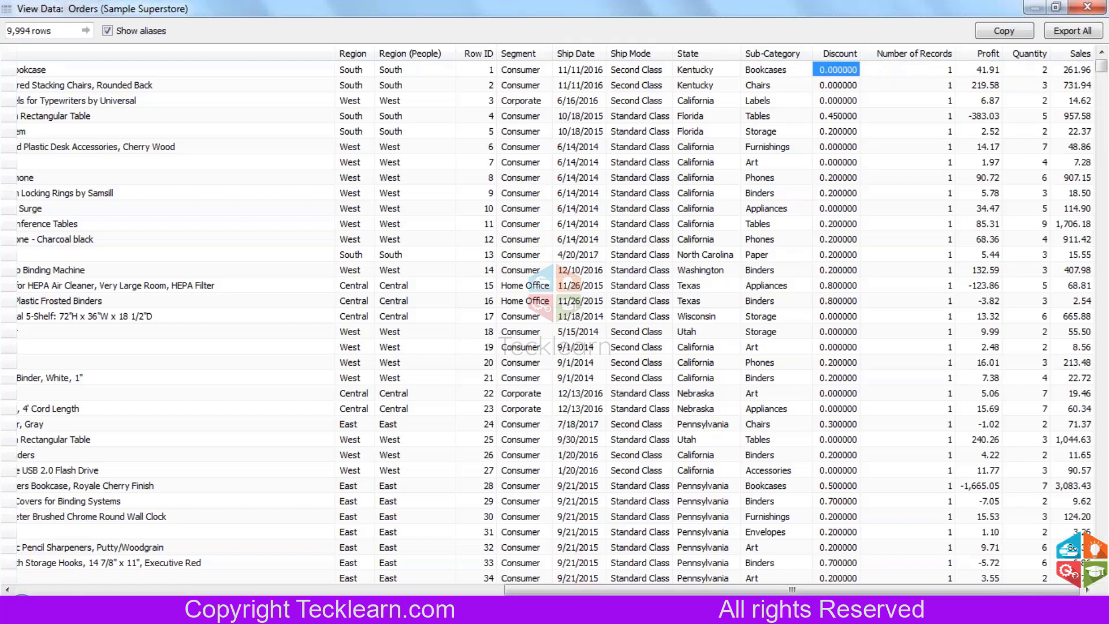
key(Right)
key(Right)
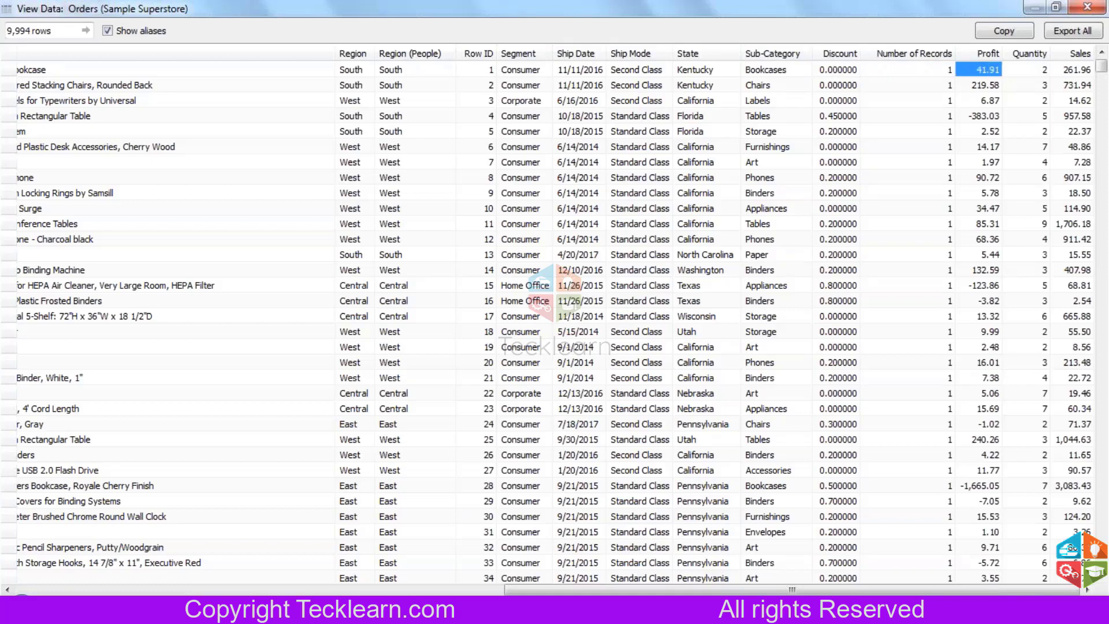
Compare the first data row's Profit value with its descriptive columns and with Quantity and Sales
key(Left)
key(Left)
key(Left)
key(Left)
key(Right)
key(Right)
key(Right)
key(Right)
key(Right)
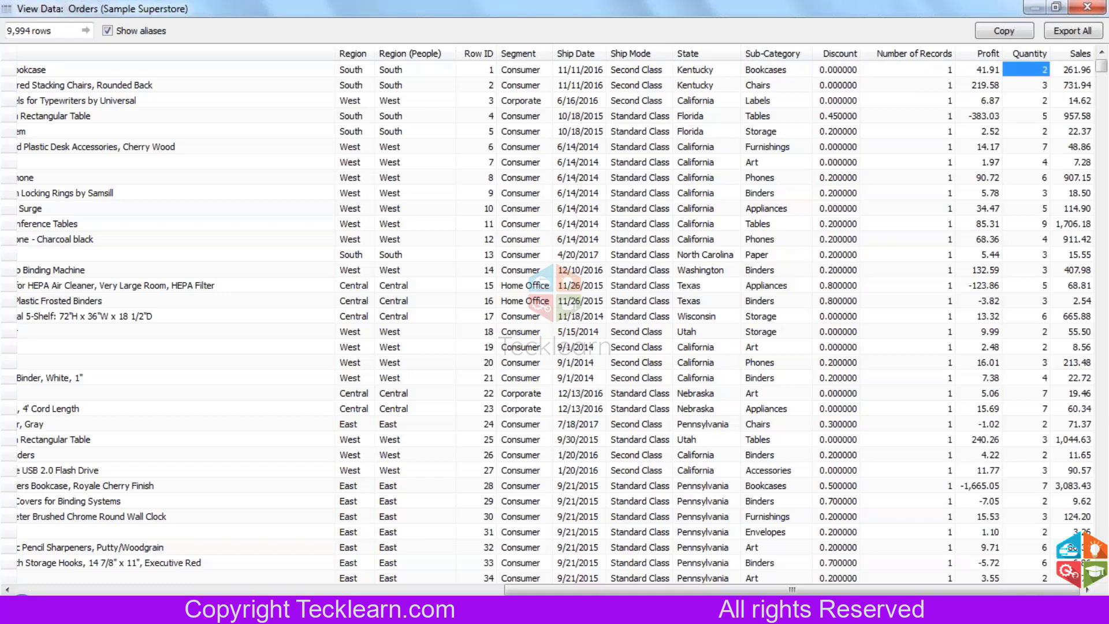
key(Left)
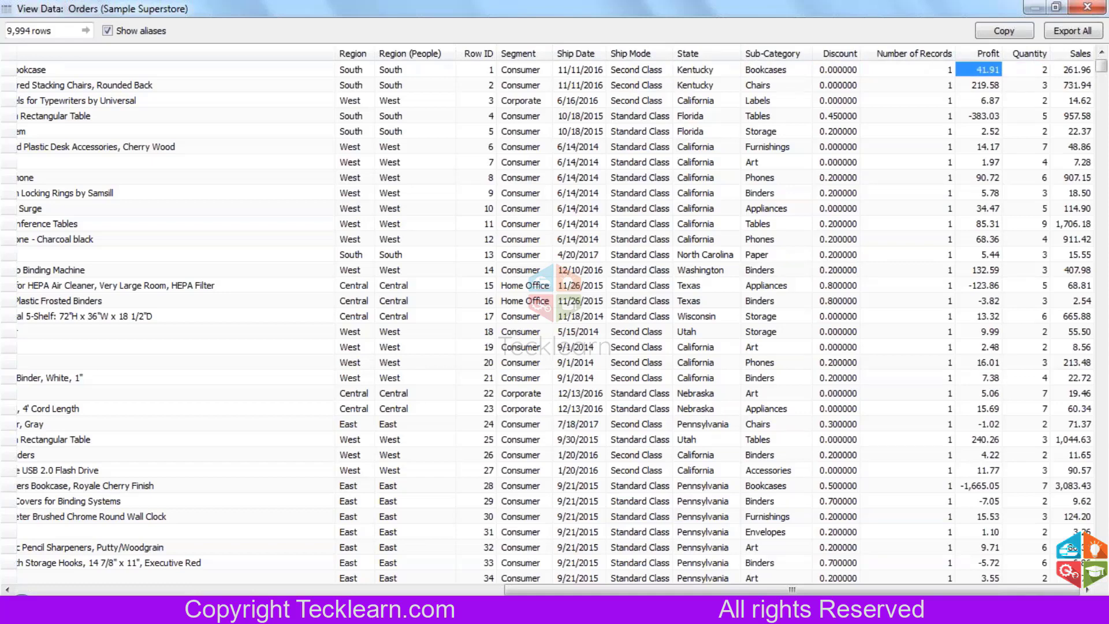
key(Right)
key(Right)
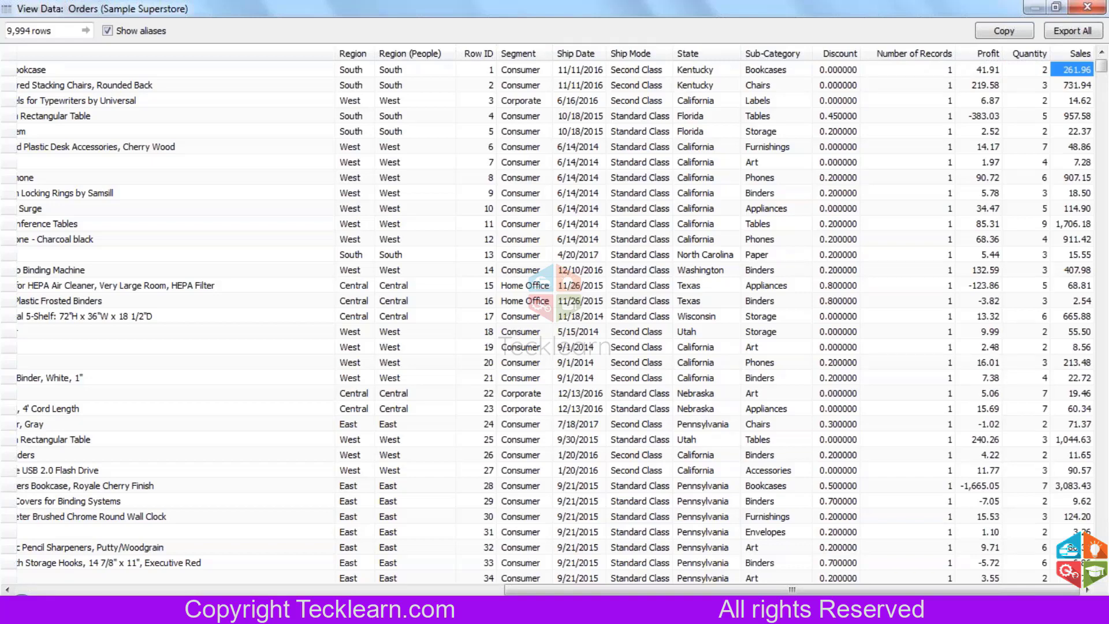
Look through the Ship Mode and Ship Date columns down to row 22, and close the underlying data window
click(662, 117)
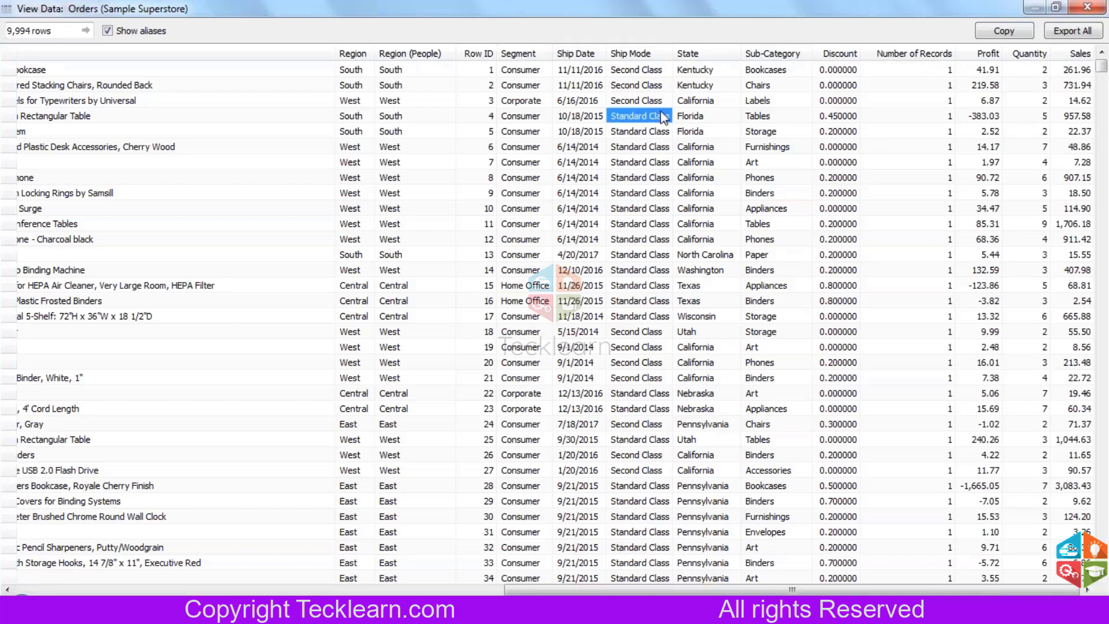
key(Left)
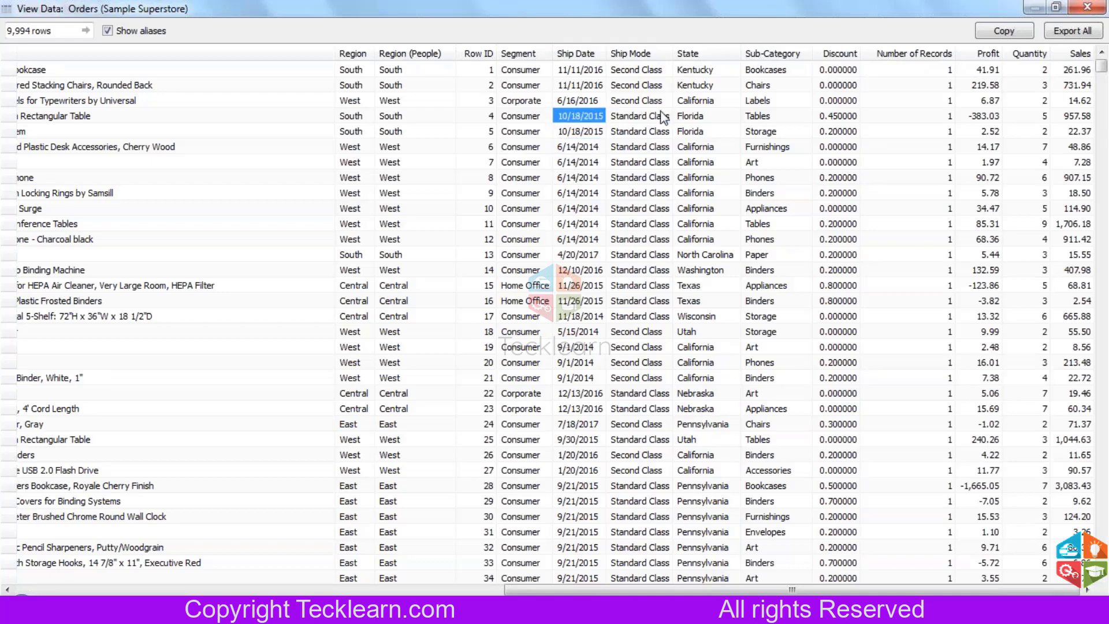
key(Up)
key(Up)
key(Down)
key(Down)
key(Down)
key(Down)
key(Down)
key(Down)
key(Down)
key(Down)
key(Down)
key(Down)
key(Down)
key(Down)
key(Down)
key(Down)
key(Down)
key(Down)
key(Down)
key(Down)
key(Down)
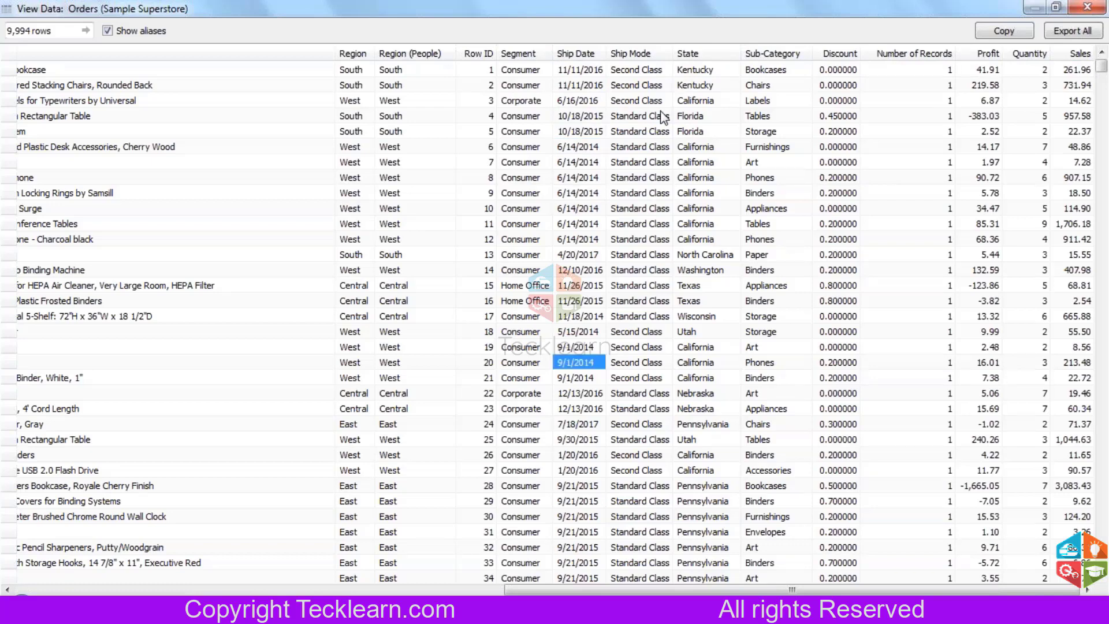
key(Down)
key(Down)
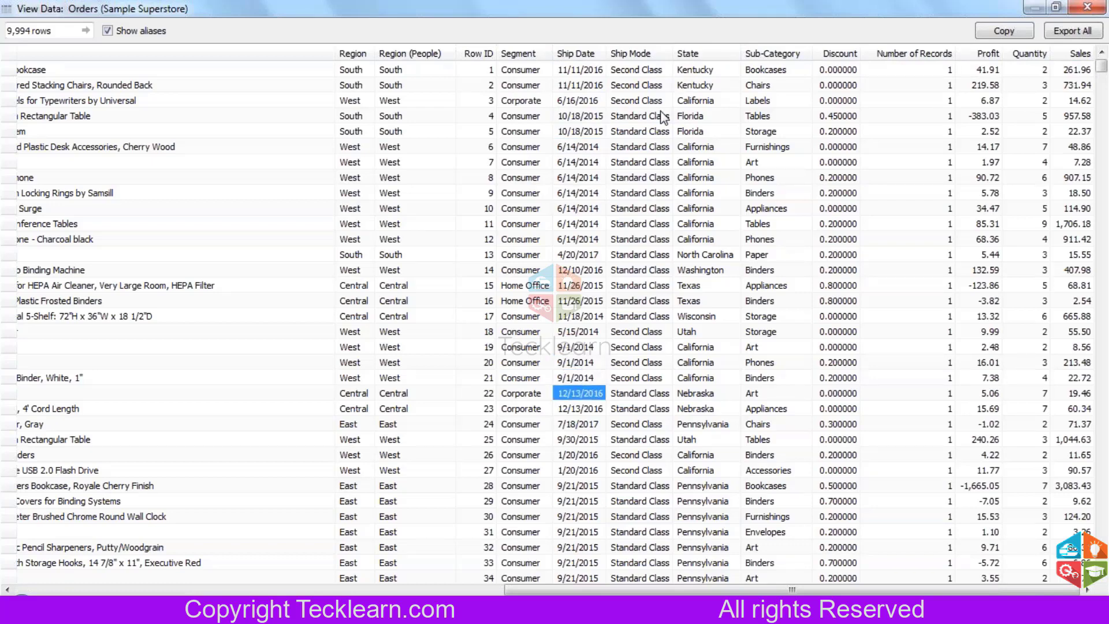
click(1097, 7)
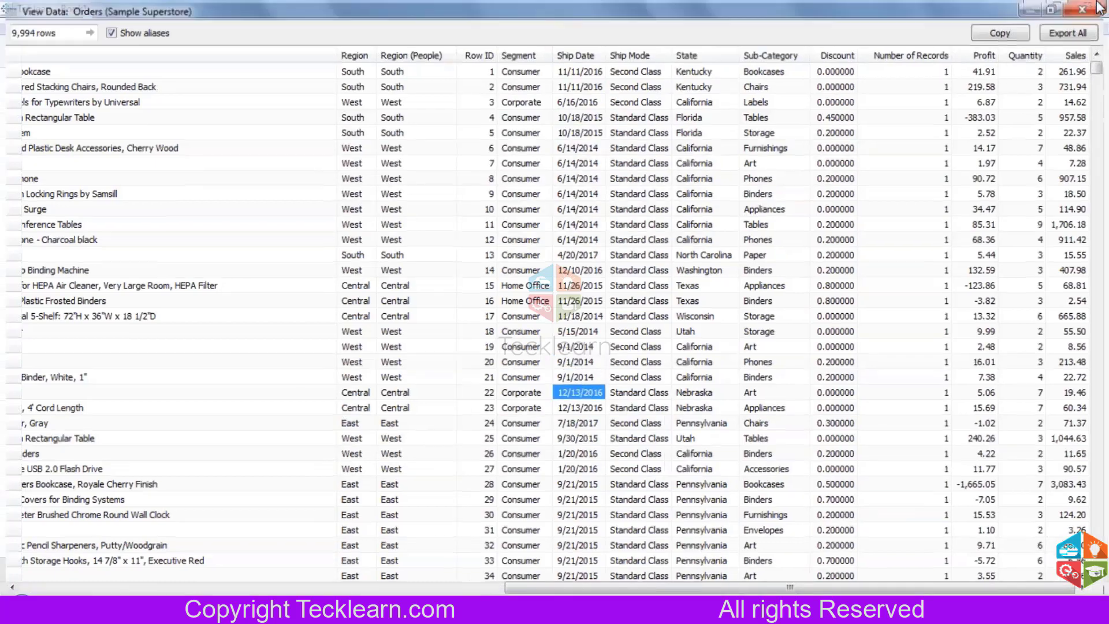
Find the Region dimension of the Orders table and add it to the rows of Sheet 1
scroll(164, 282, up, 3)
scroll(164, 282, down, 3)
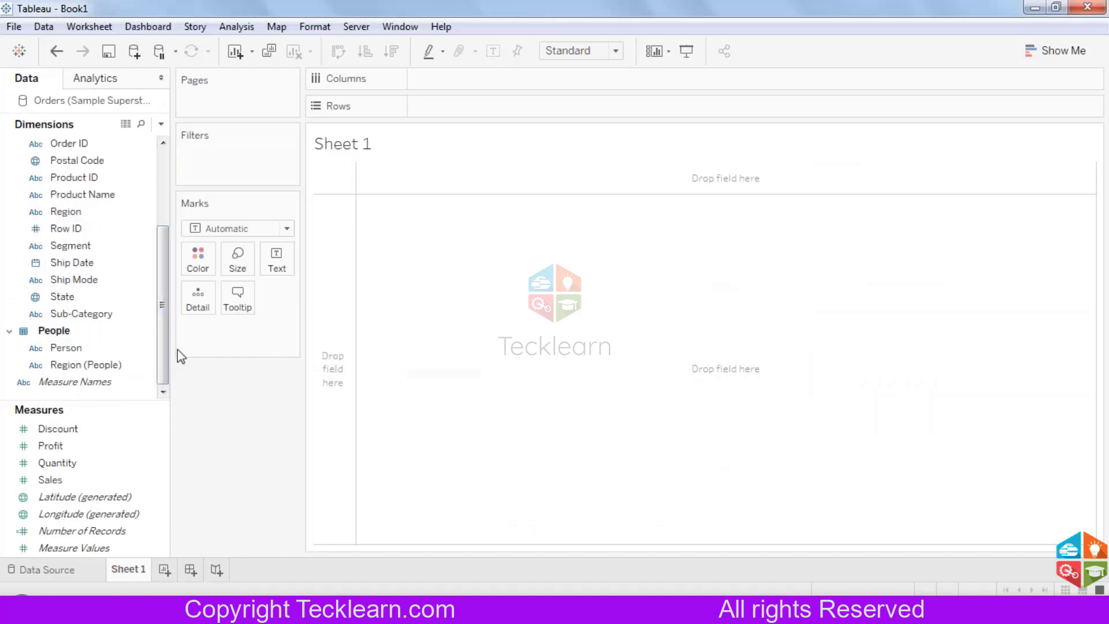
drag(174, 363, 176, 364)
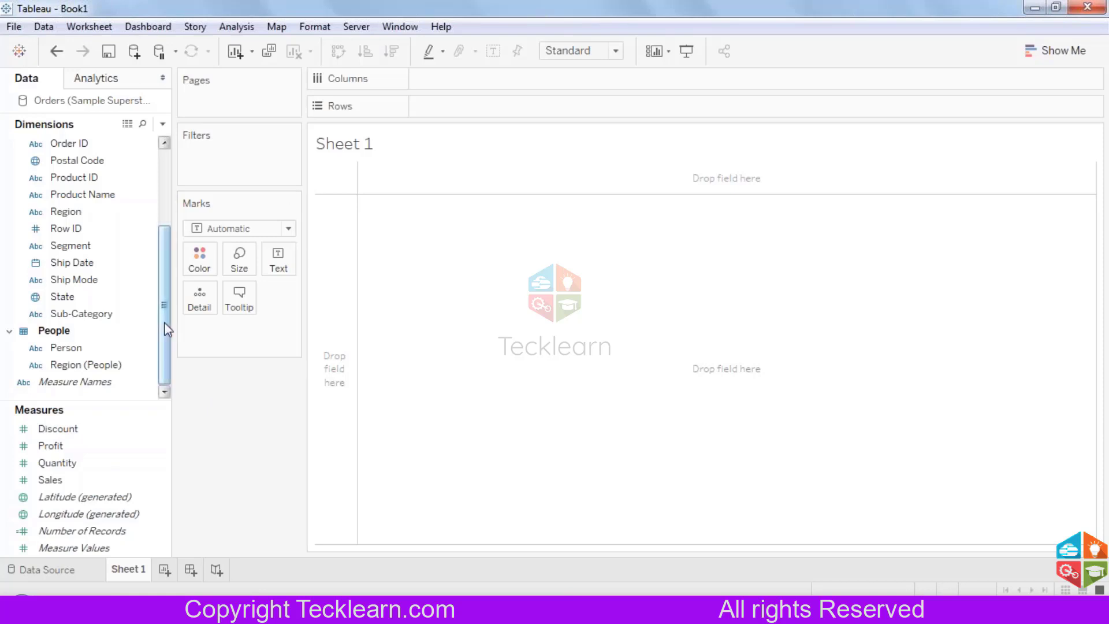
drag(168, 329, 164, 290)
click(87, 264)
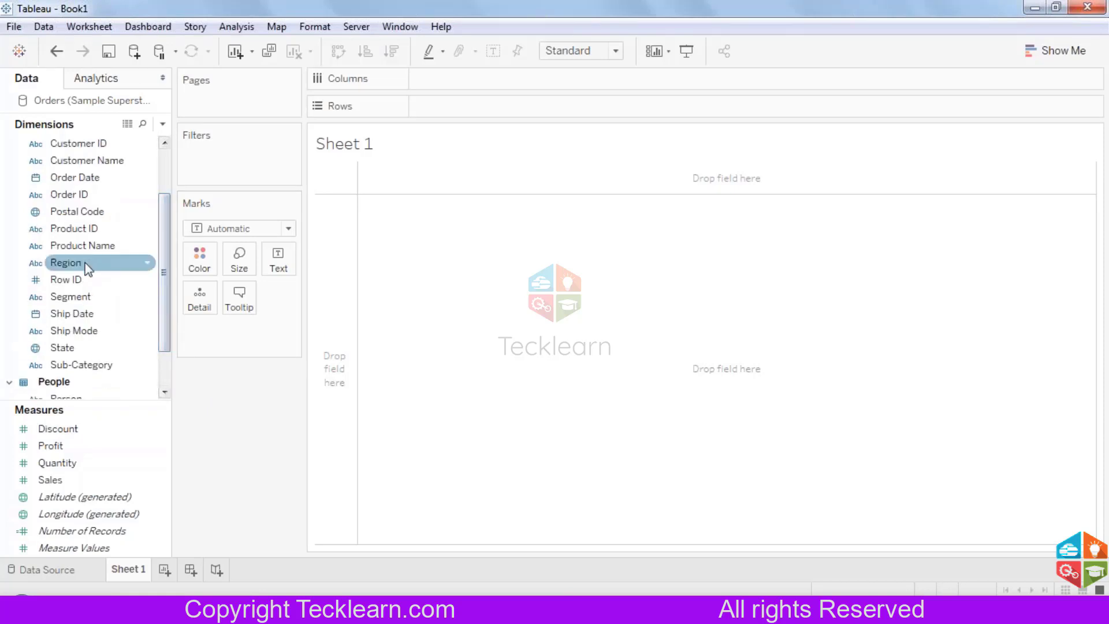
double_click(87, 263)
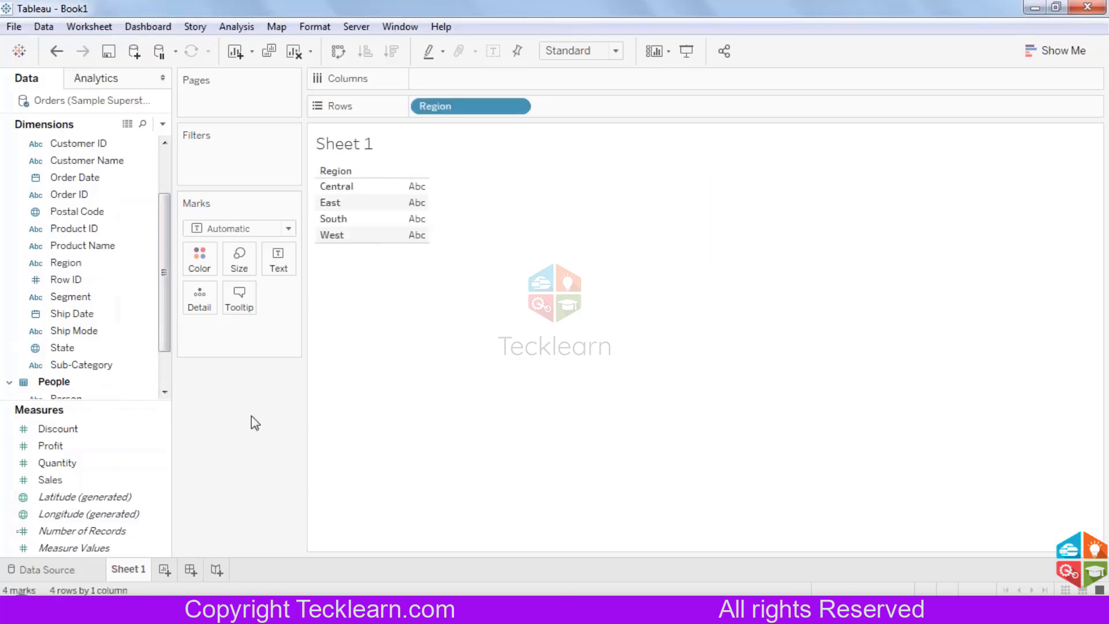
Switch to the PowerPoint slides and highlight the "Tableau interface" topic on the Training Content slide
click(802, 22)
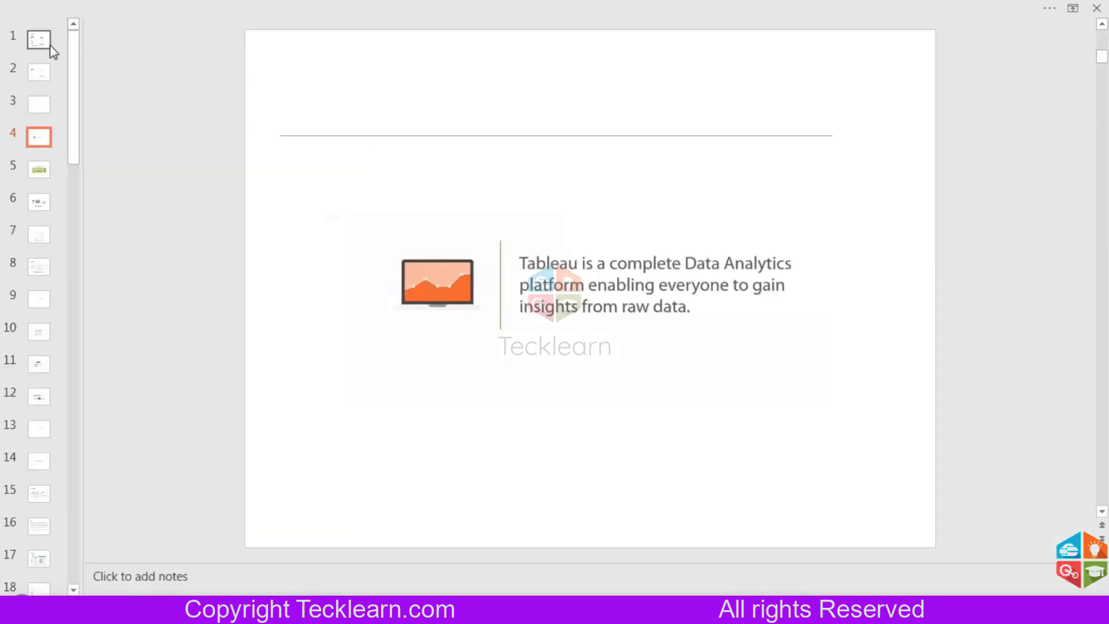
click(42, 48)
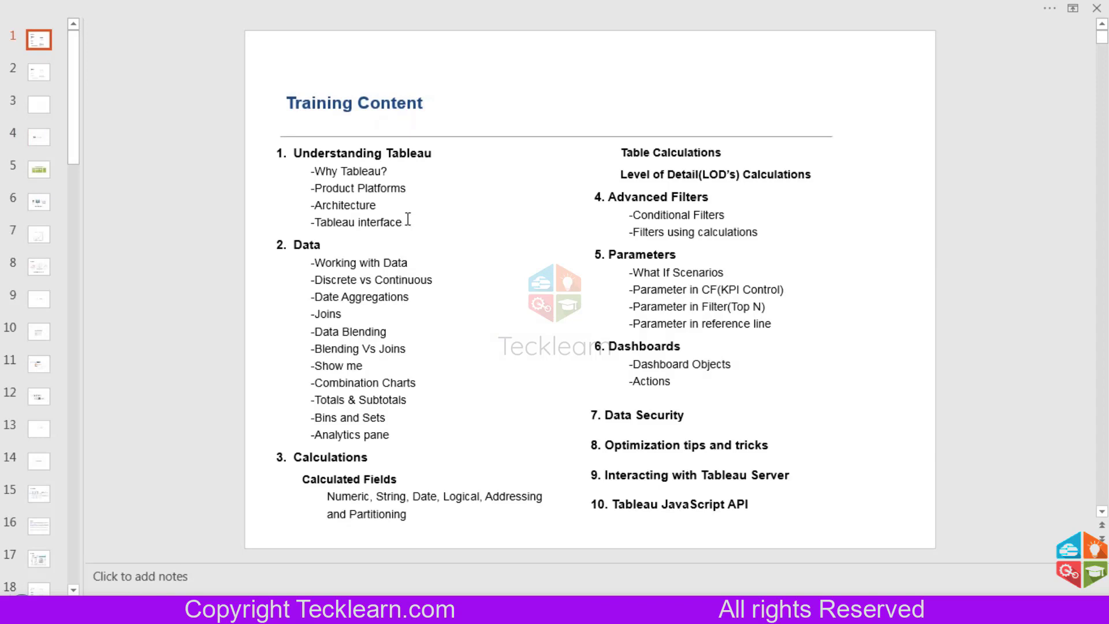
drag(381, 221, 316, 221)
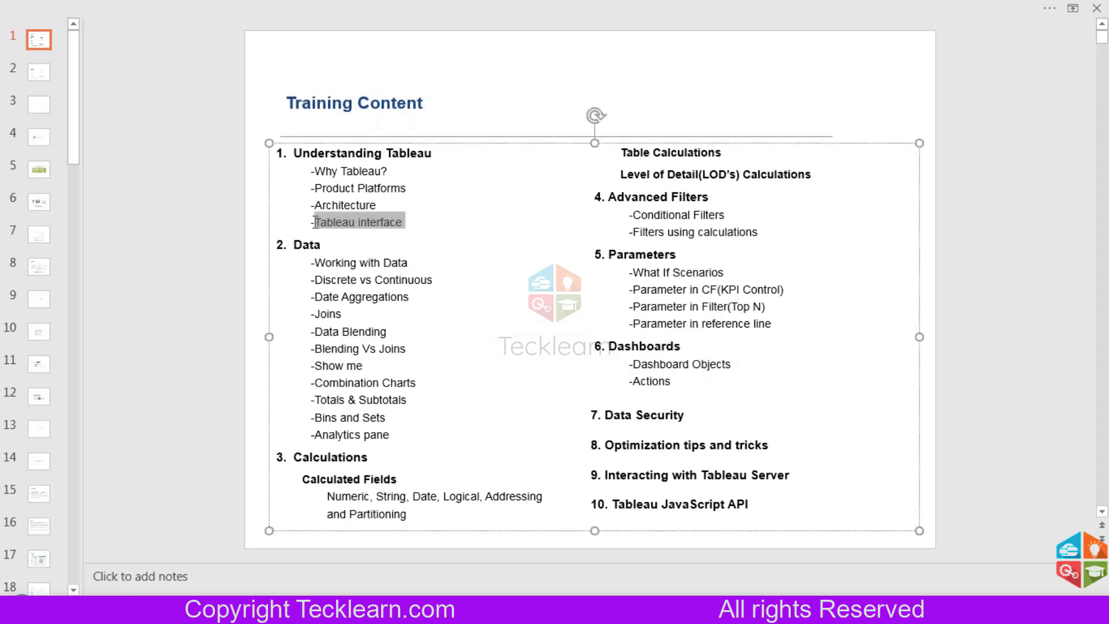
click(216, 207)
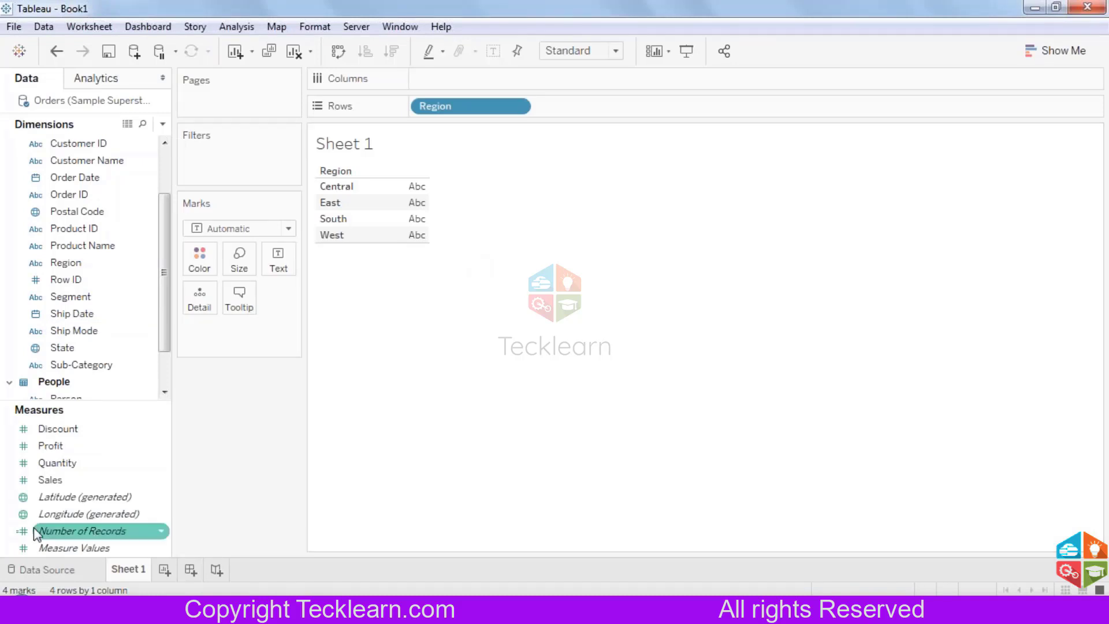
Return to Tableau, look at the data source page and the start page, and go back to Sheet 1
click(48, 570)
click(18, 51)
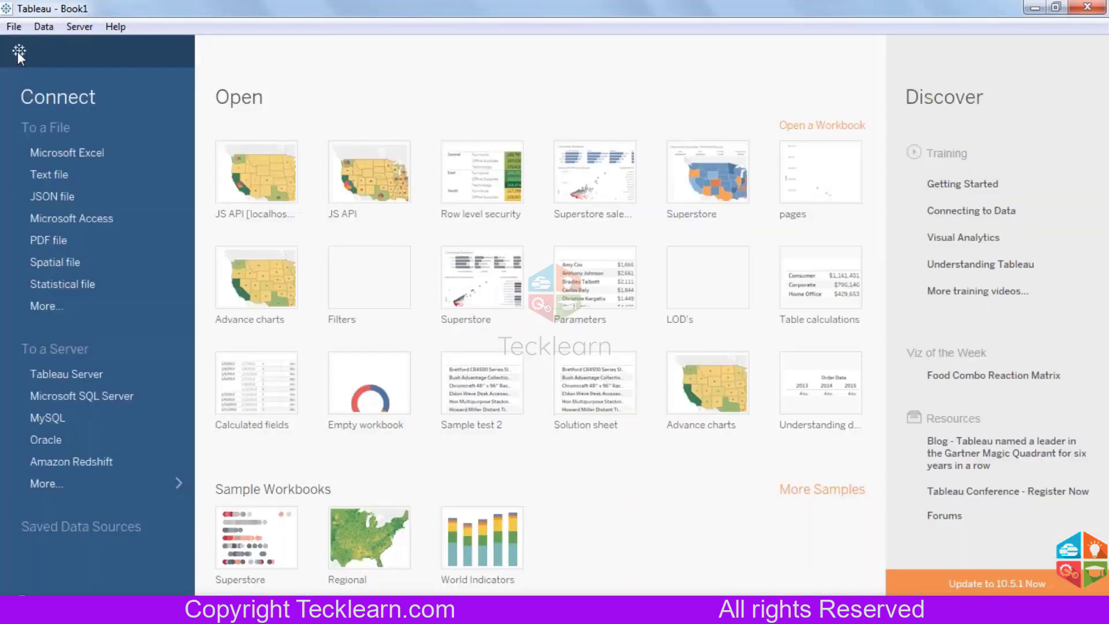
click(18, 51)
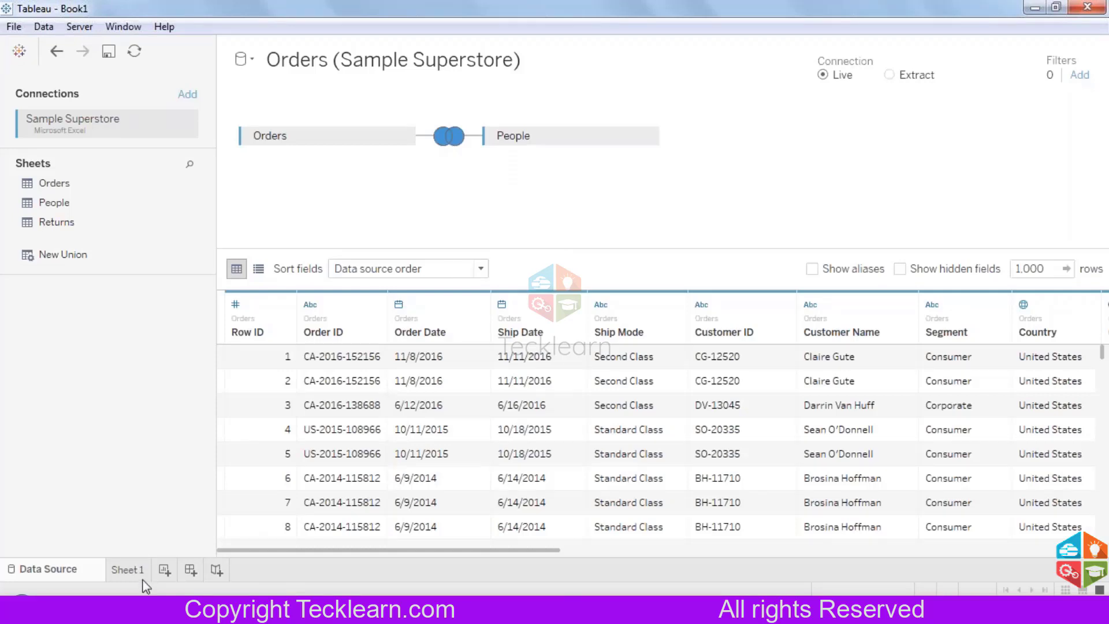
click(142, 561)
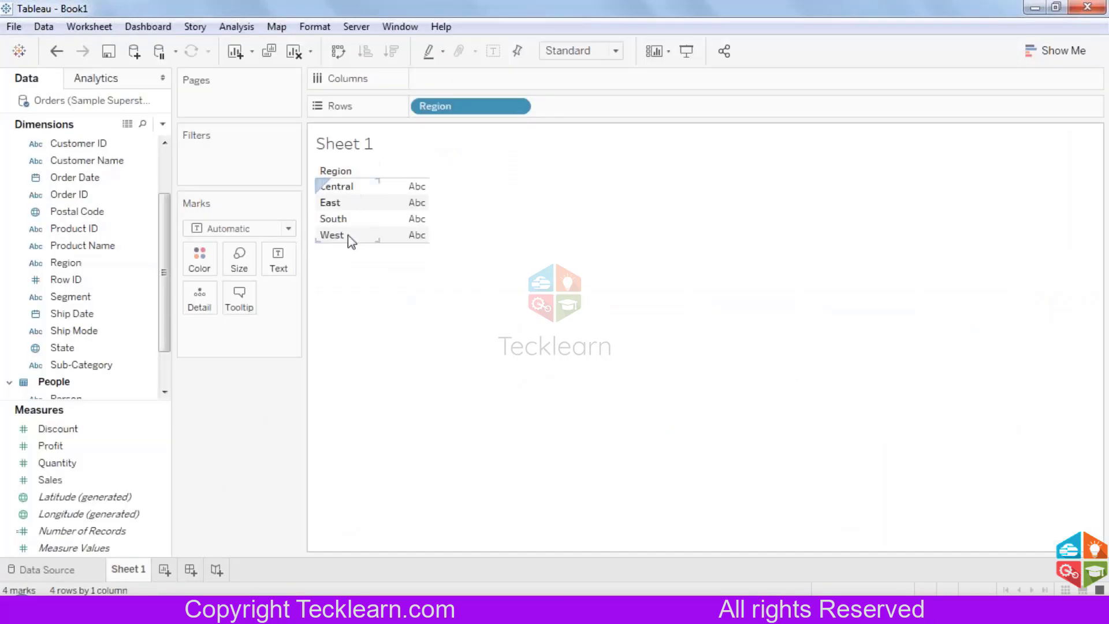
Add the Sales measure to the Region table and turn it into a horizontal bar chart using Show Me
double_click(74, 488)
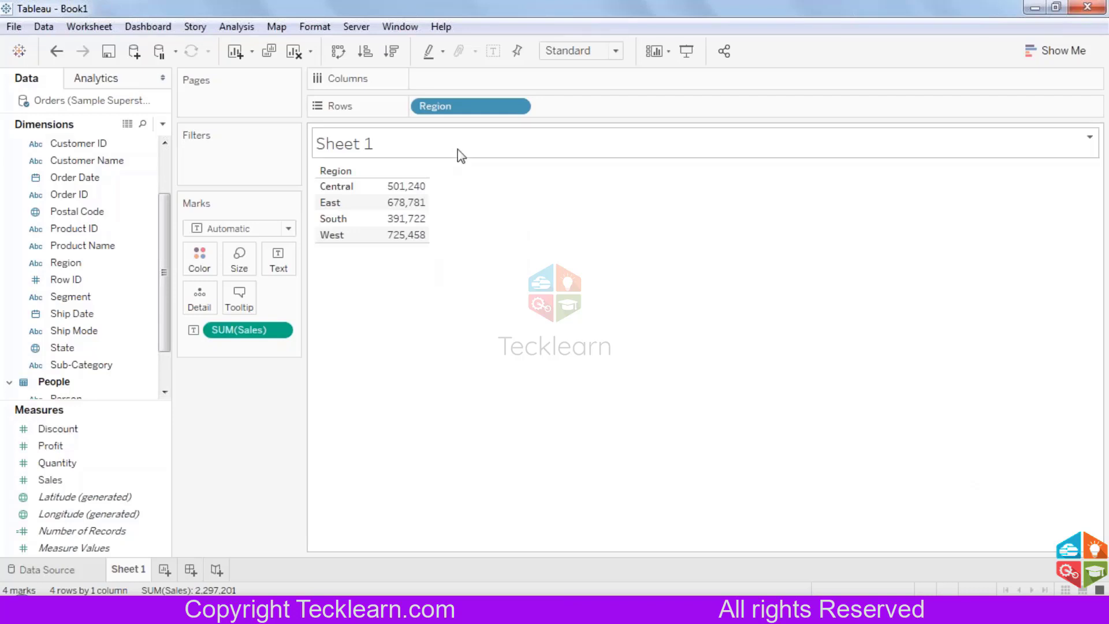
click(1056, 50)
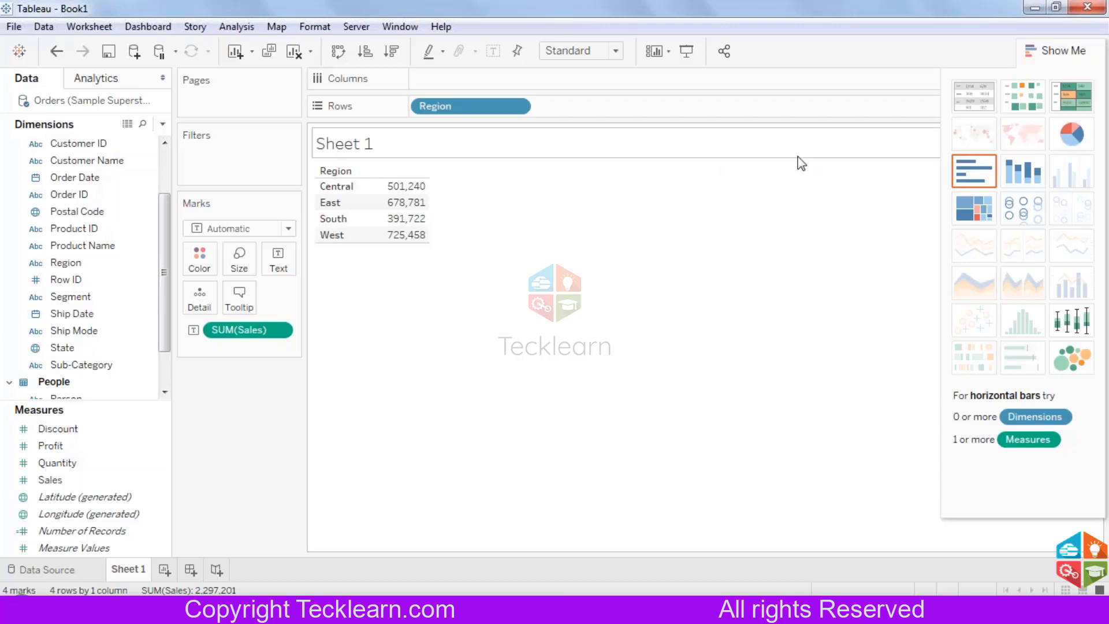
click(973, 173)
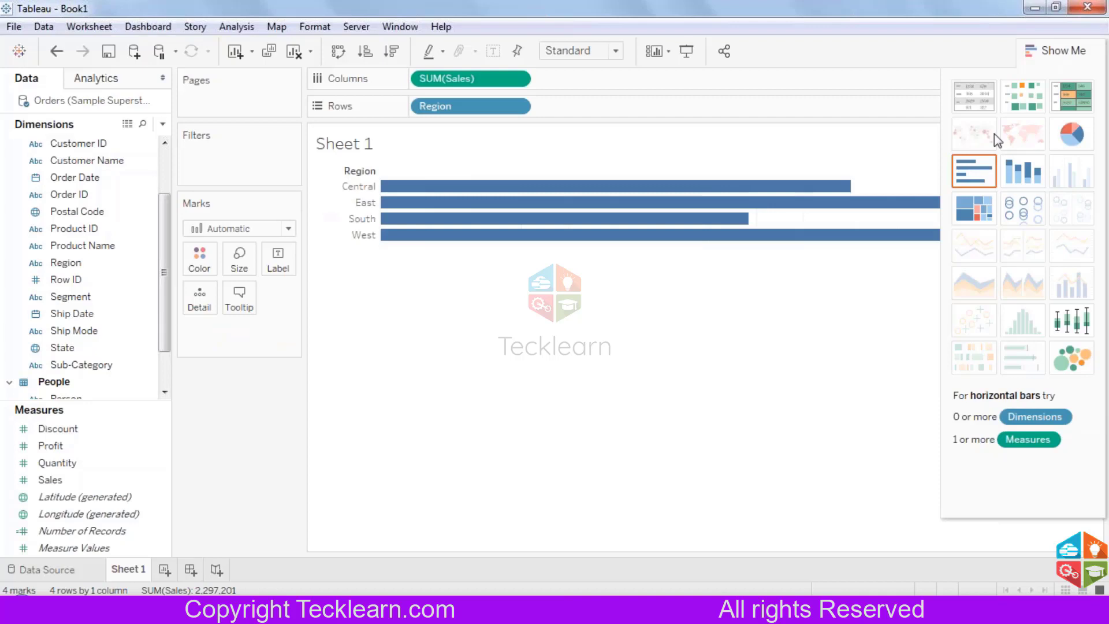
click(1045, 57)
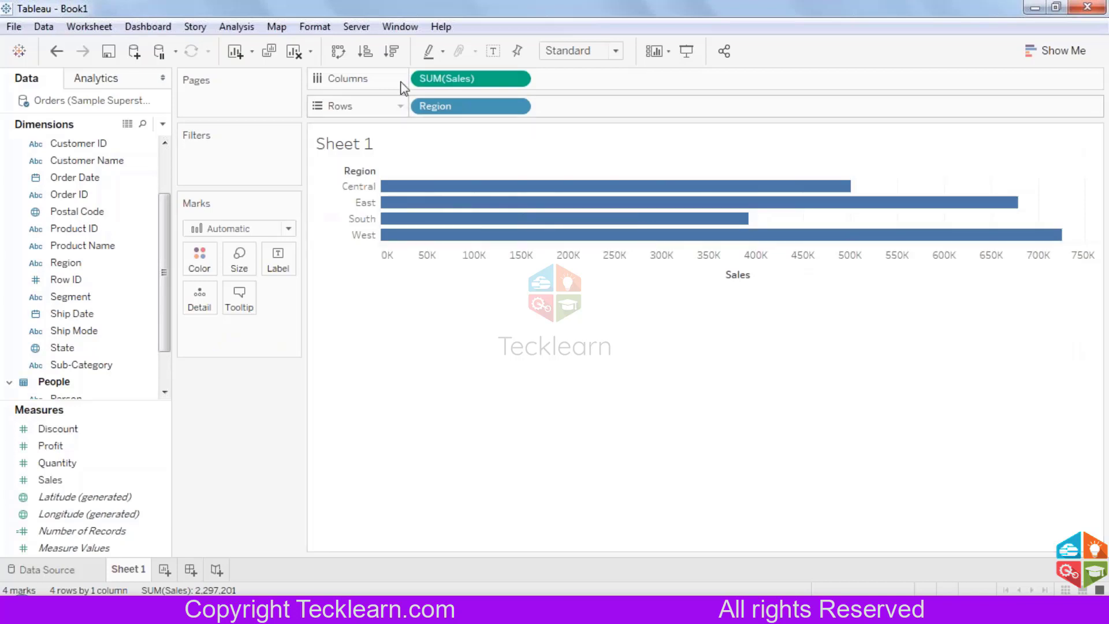
Sort the regions in descending order of Sales and select the West and East bars
click(392, 51)
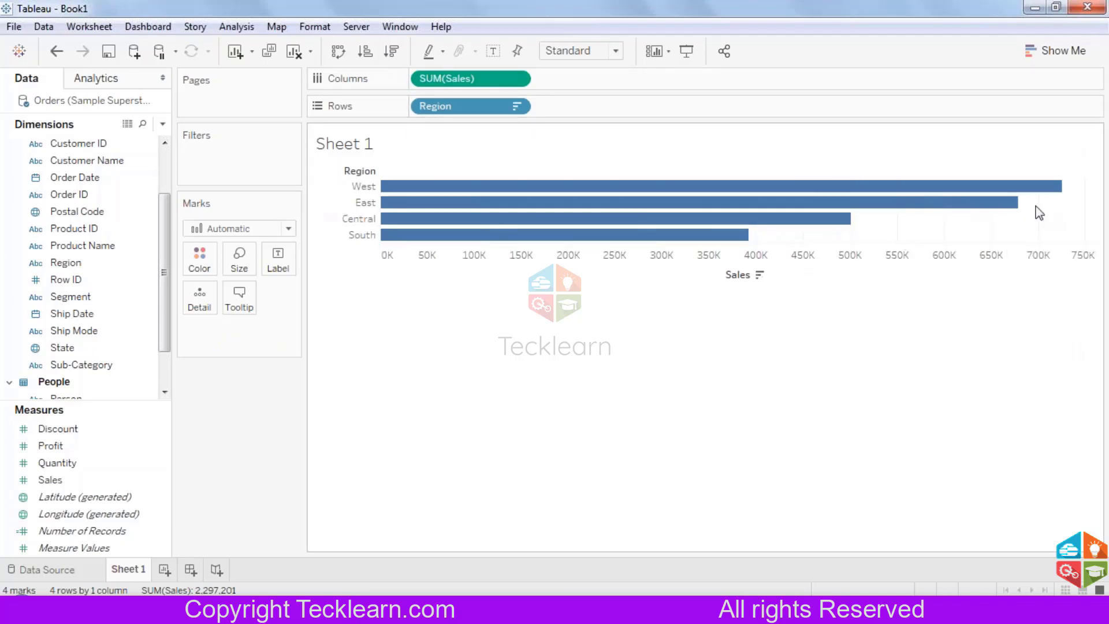
drag(1035, 206, 950, 188)
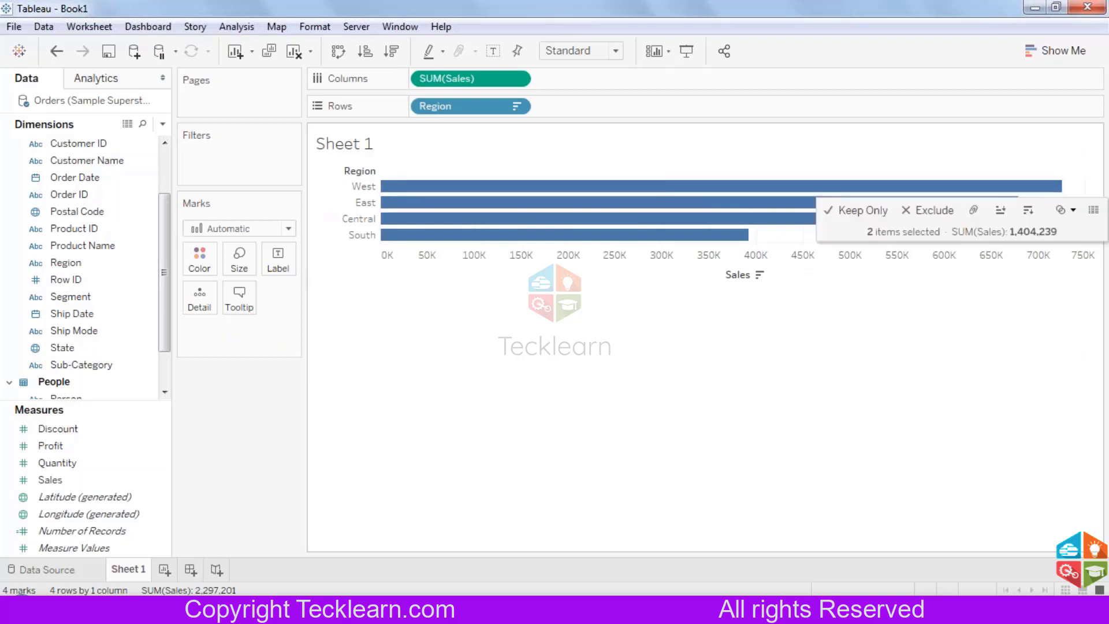
Clear the current bar selection, highlight the Central and South bars in the Region chart, and deselect them
click(909, 362)
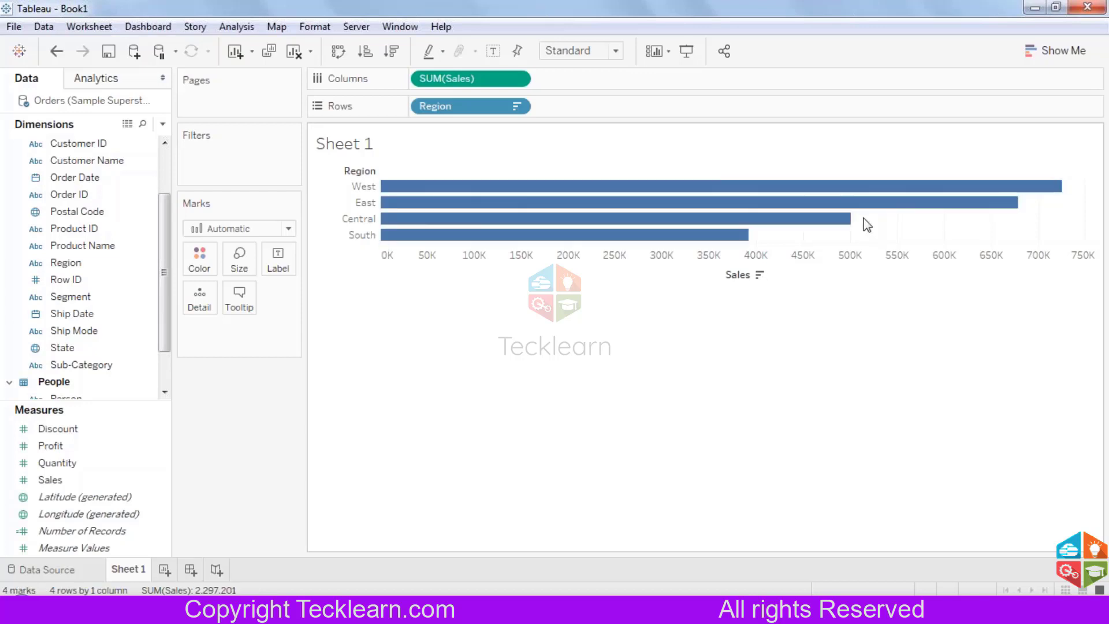
drag(867, 225, 711, 256)
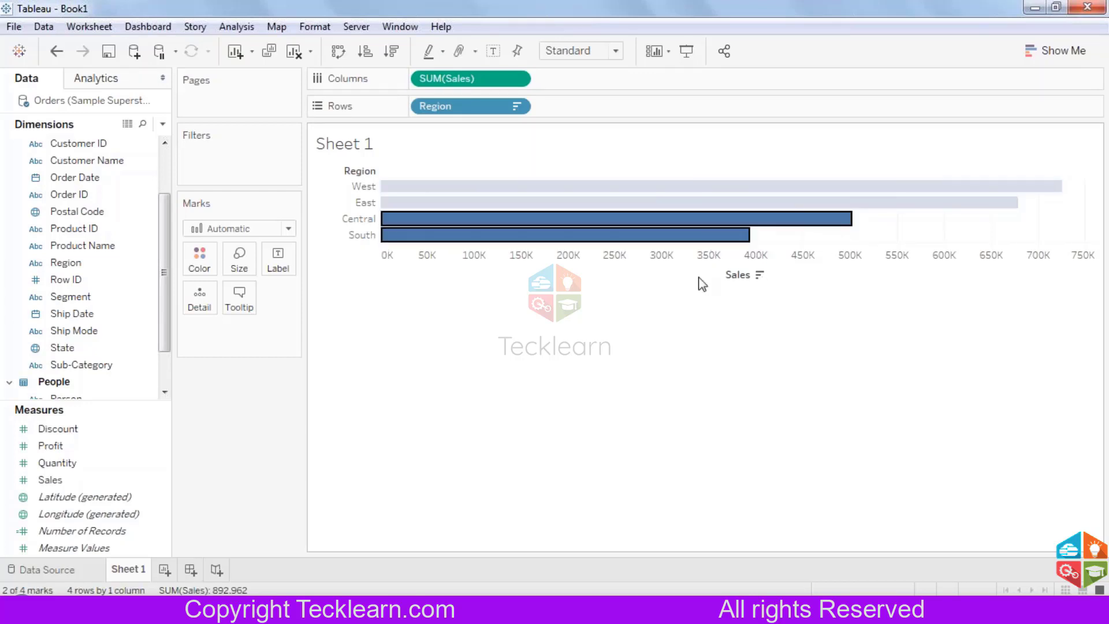
click(669, 344)
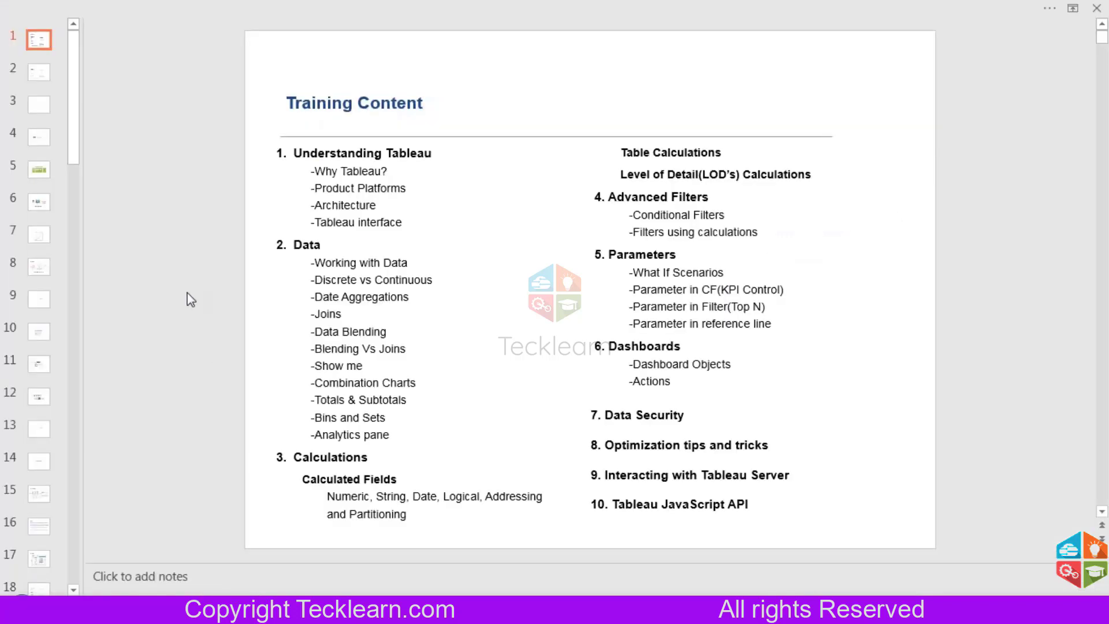
Switch to the PowerPoint slides and show the slide describing Tableau as a complete Data Analytics platform
click(41, 162)
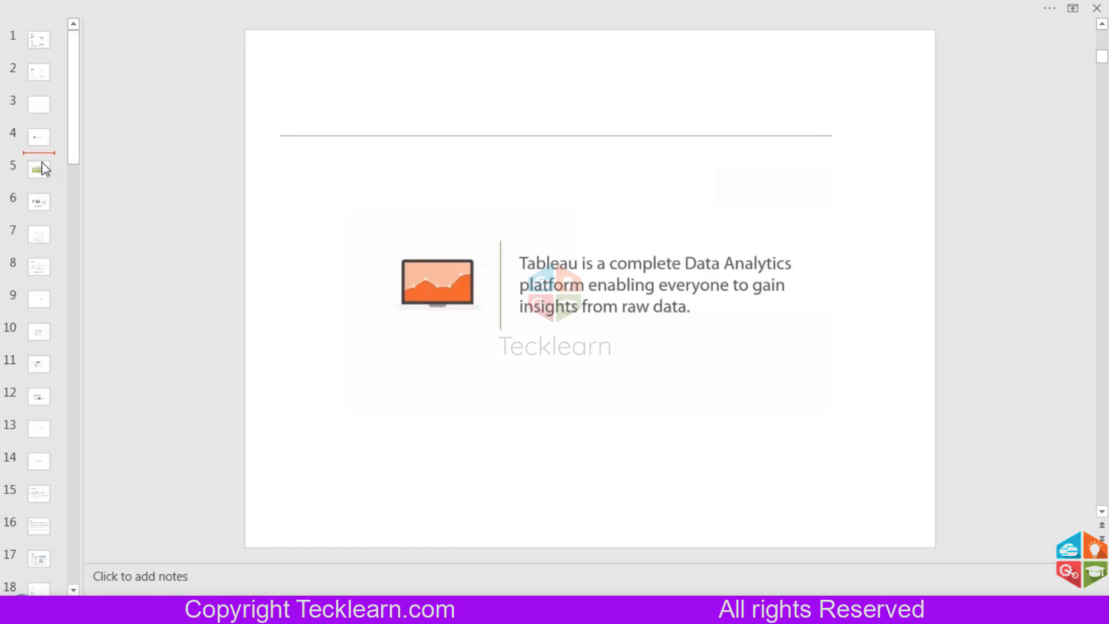
click(43, 169)
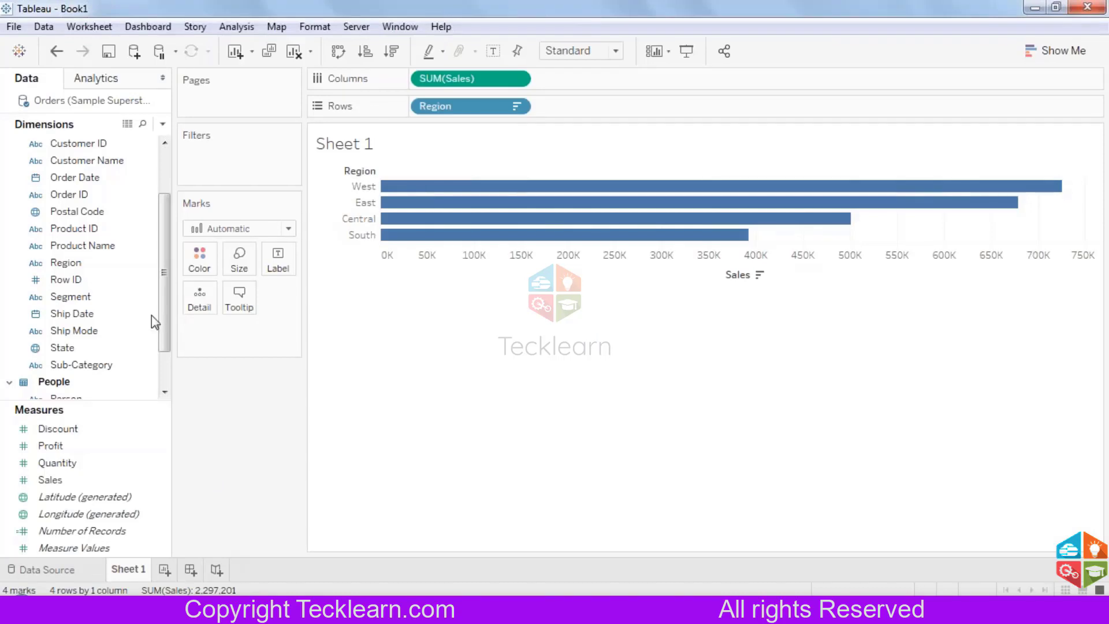
Go back to Tableau, view the full list of server connectors from the start page, and return to Sheet 1
click(26, 57)
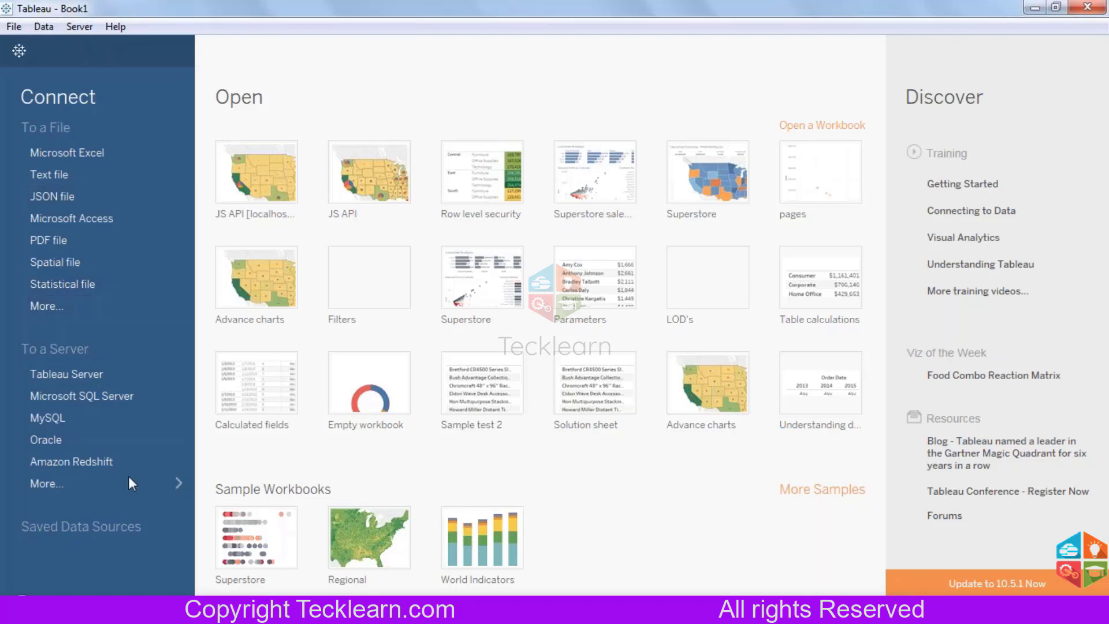
click(178, 486)
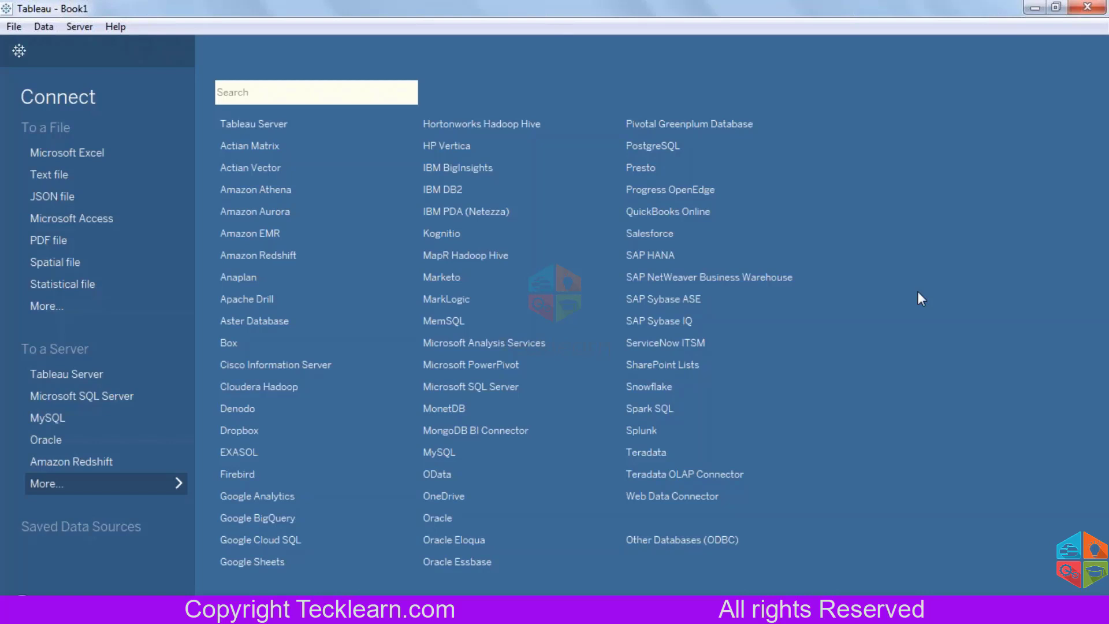
key(Escape)
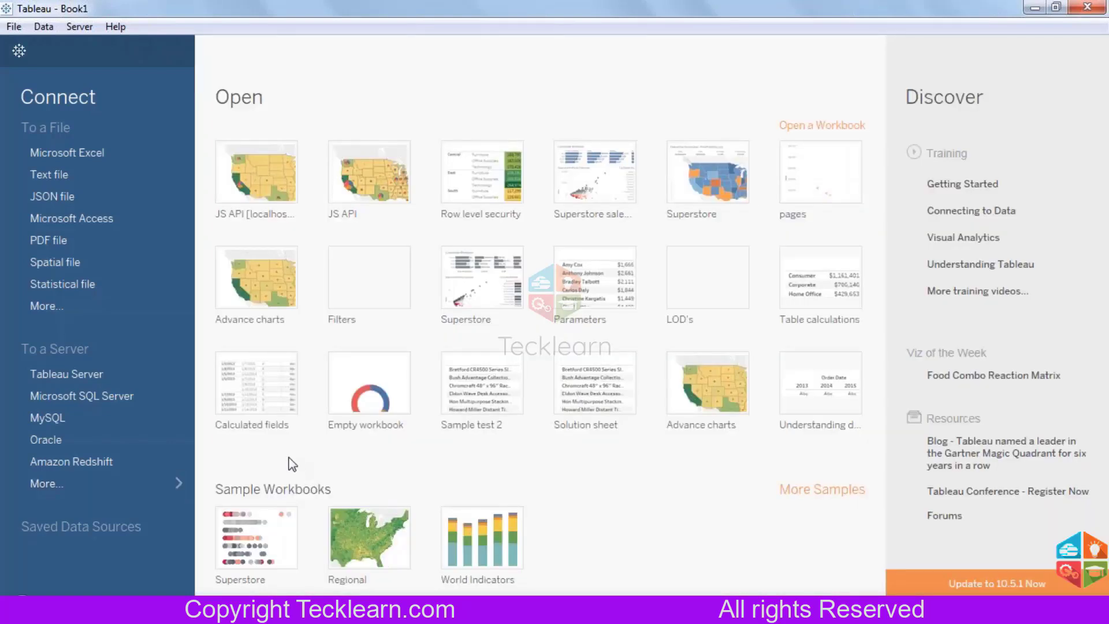
click(19, 51)
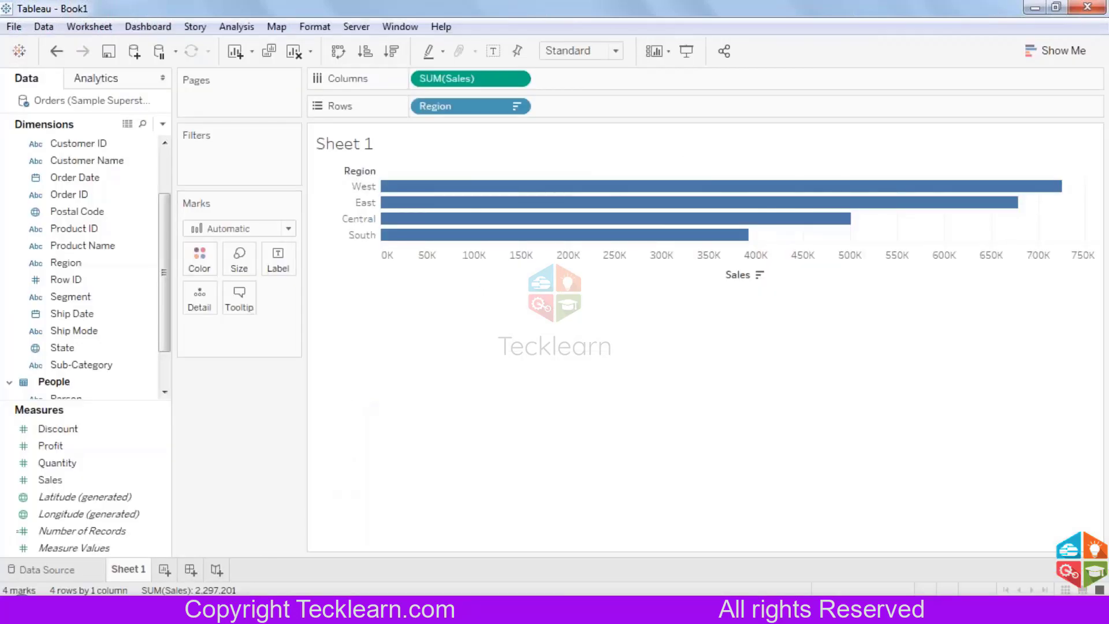
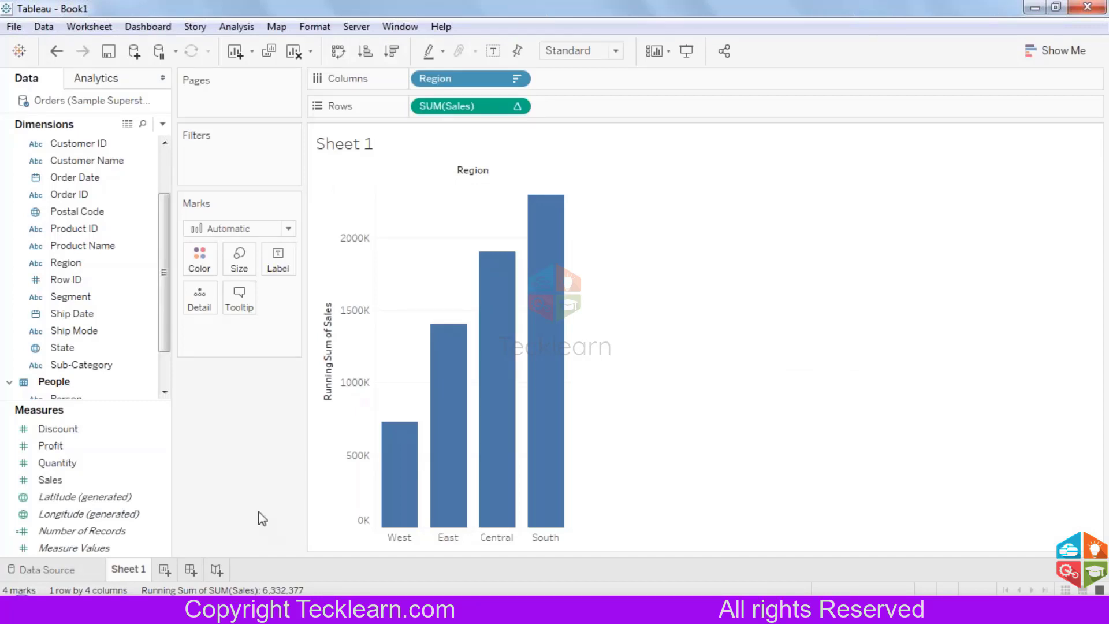
Open the Superstore sample workbook in its own maximized window and display its Customers dashboard
key(ctrl+n)
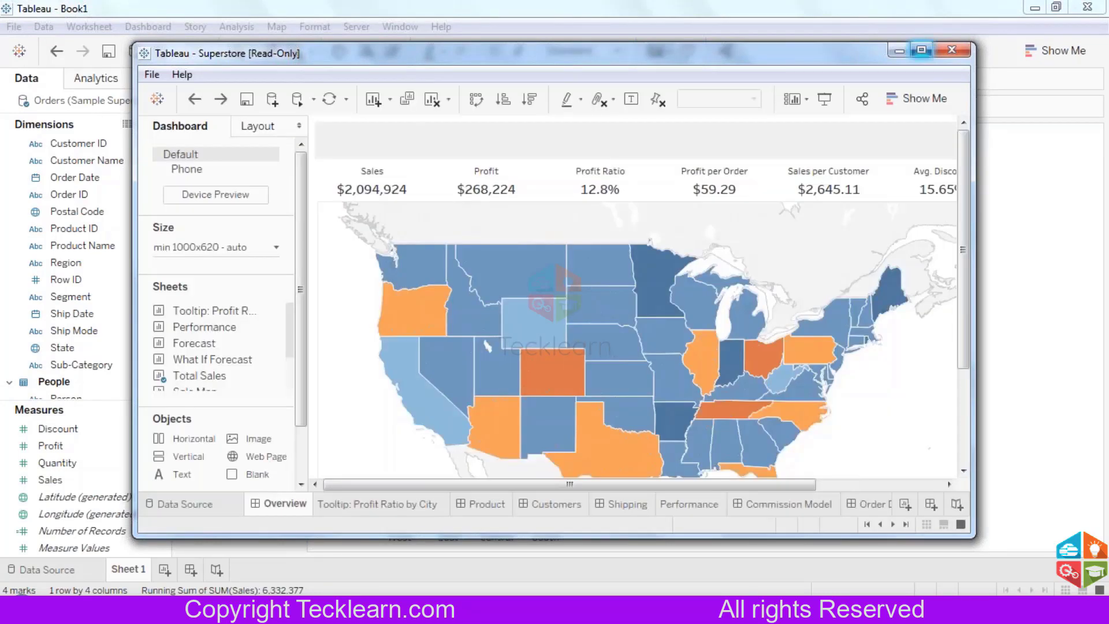
click(921, 50)
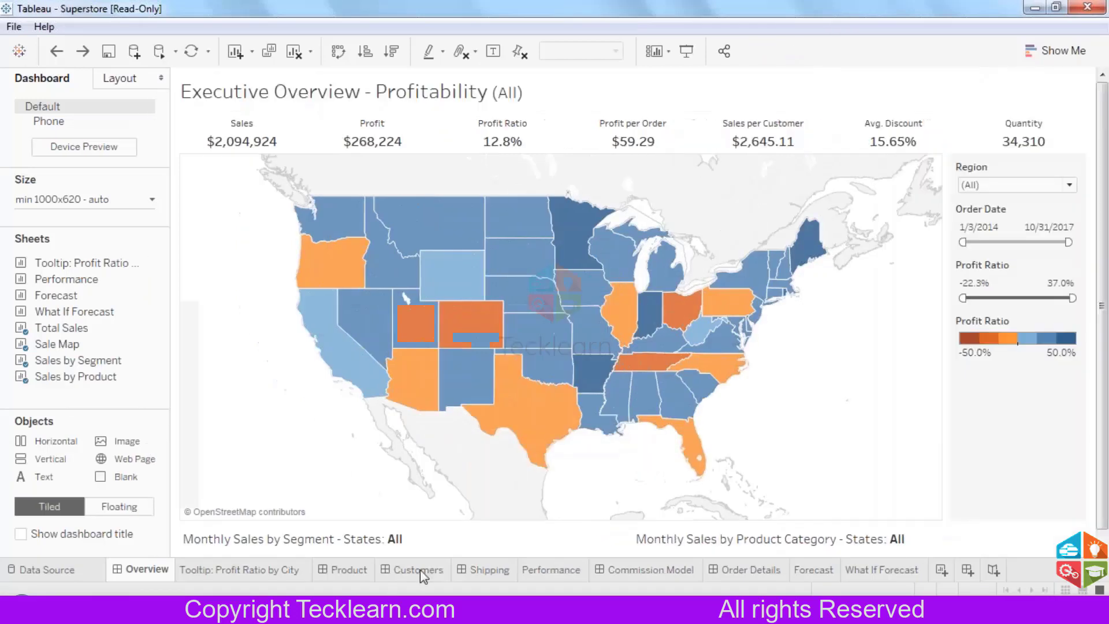
click(420, 569)
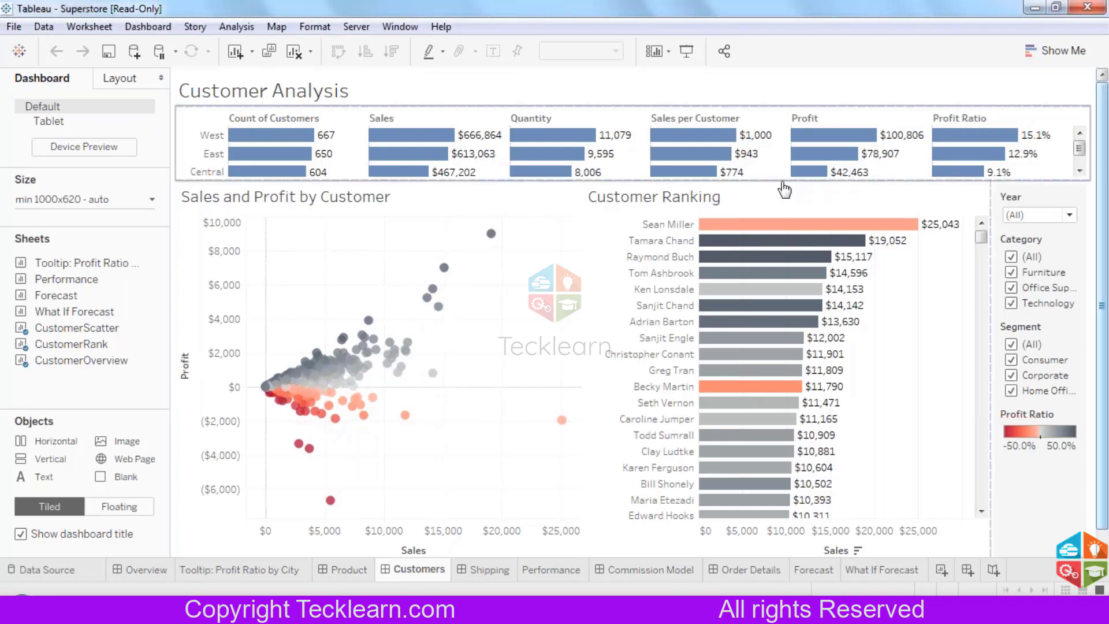
Enlarge the customer overview chart and filter the Customers dashboard to year 2016, excluding the Consumer segment and Furniture category
drag(773, 180, 772, 208)
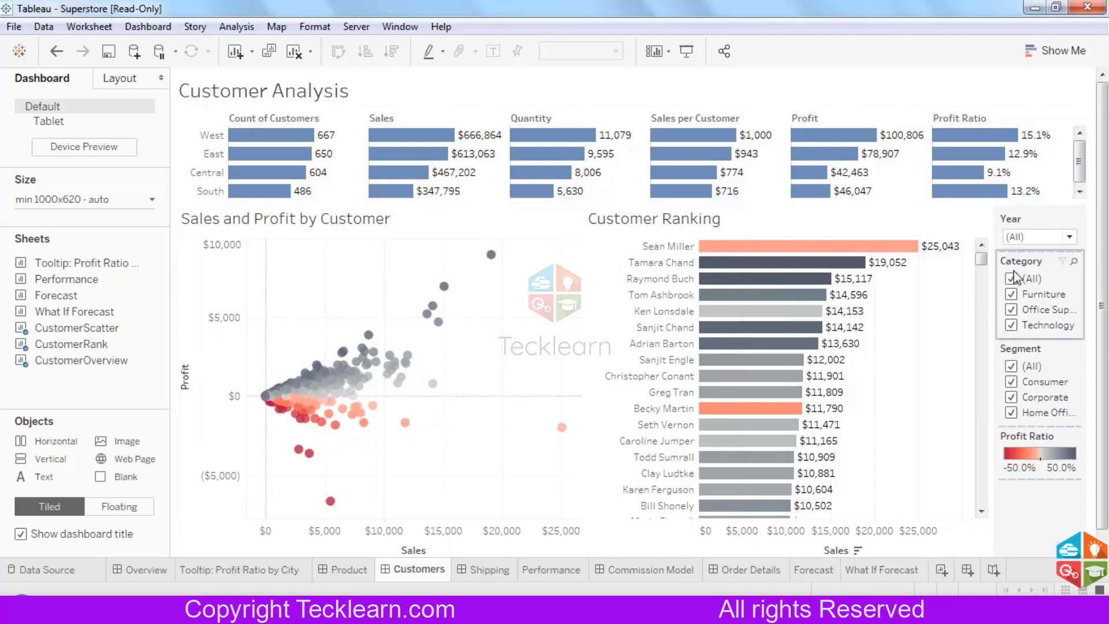
click(1015, 238)
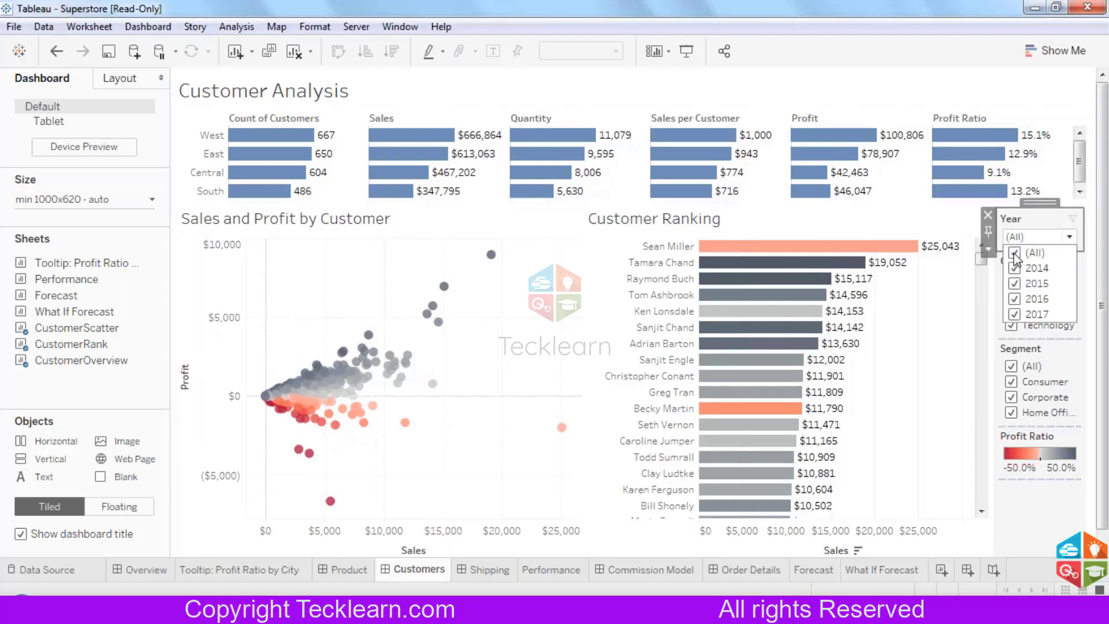
click(1014, 253)
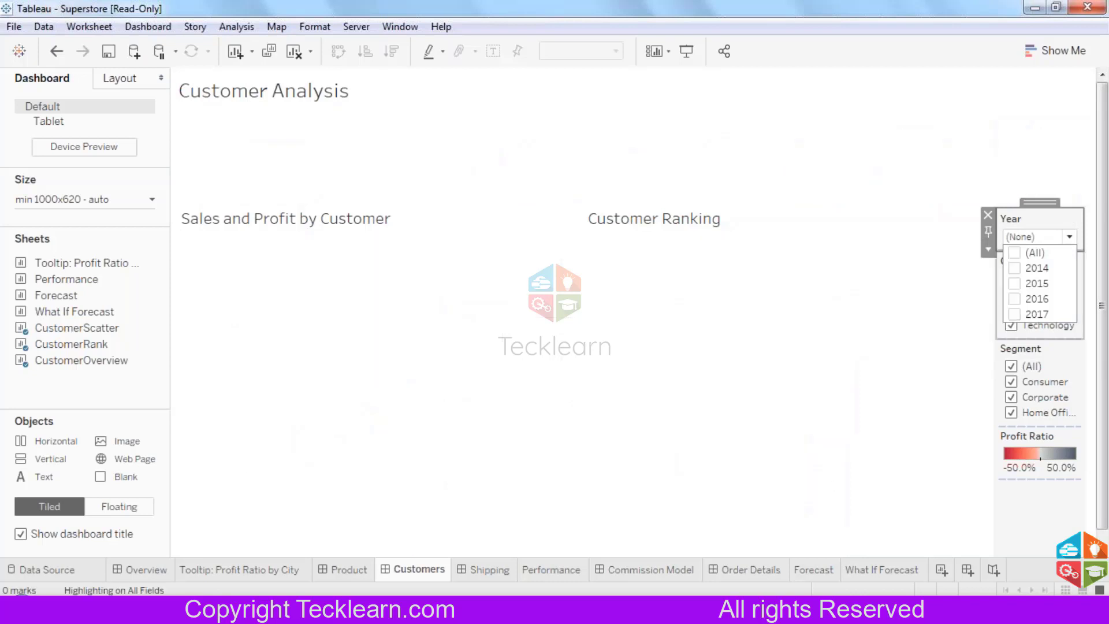
click(1014, 299)
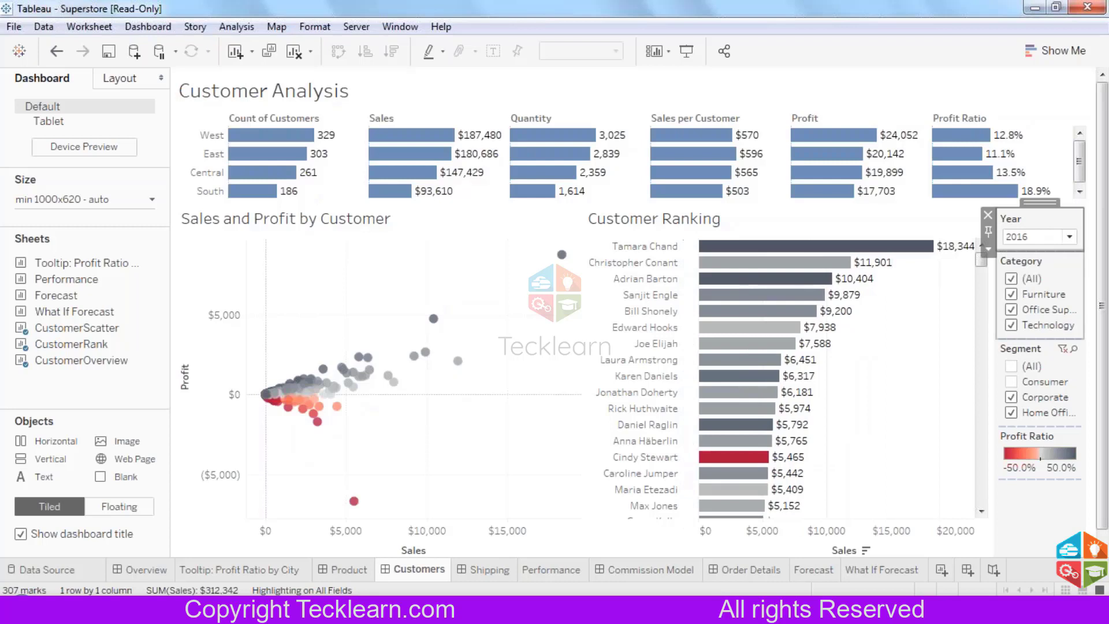
click(1011, 382)
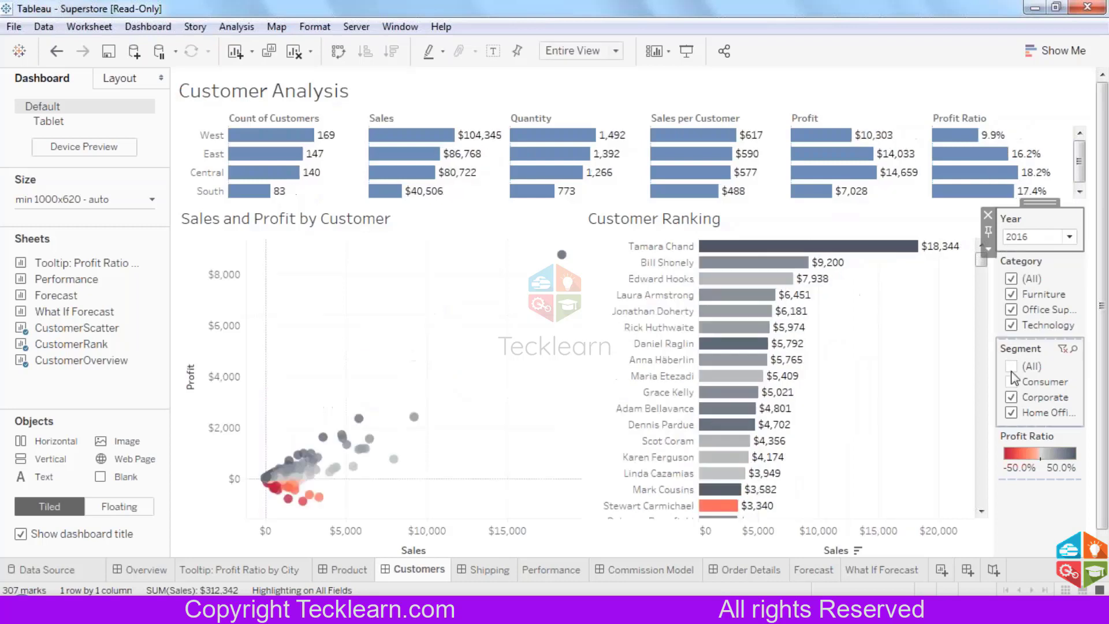
click(1010, 294)
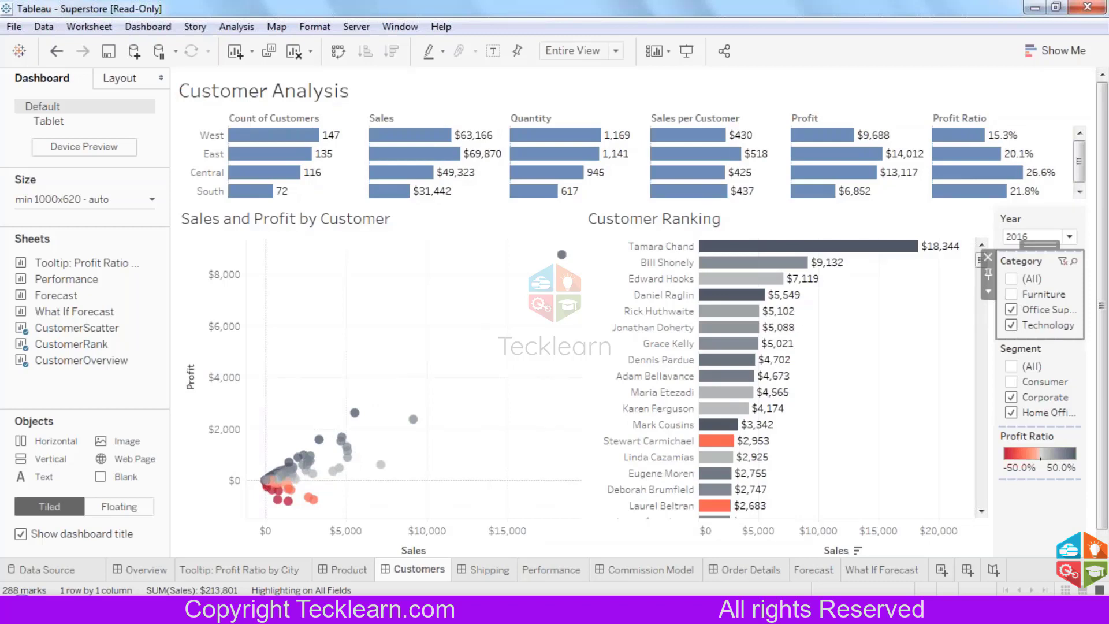
click(965, 338)
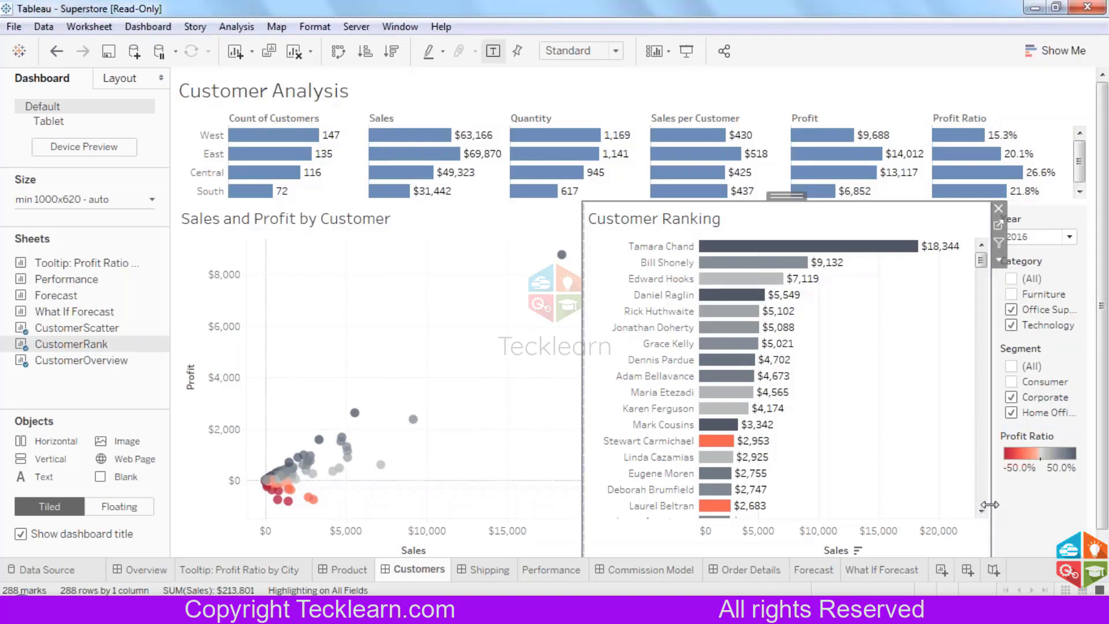
click(1033, 516)
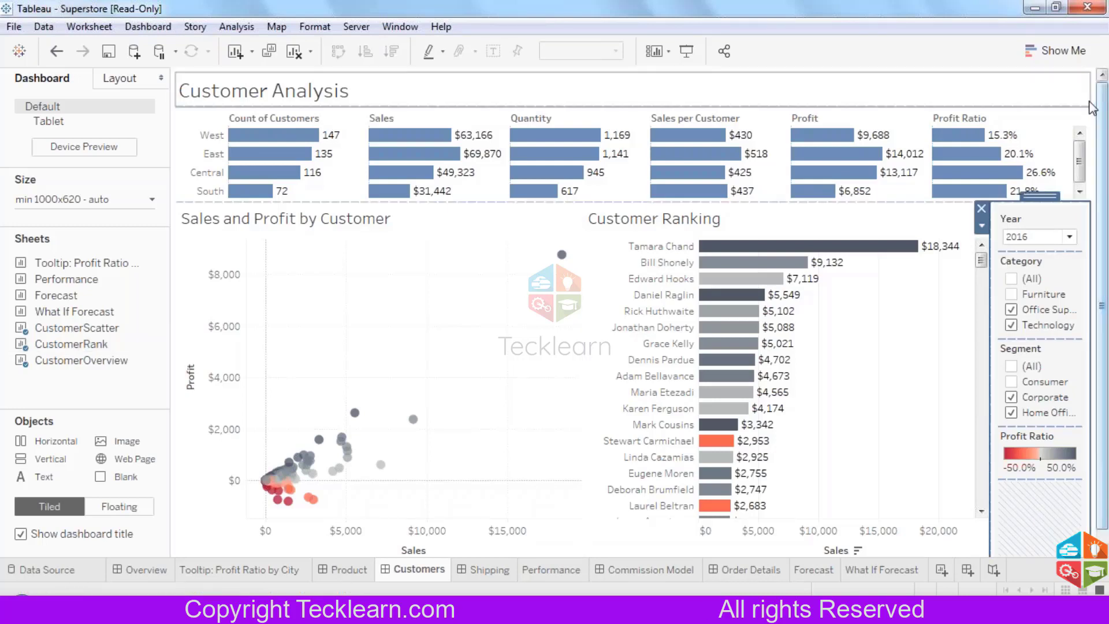
click(1090, 104)
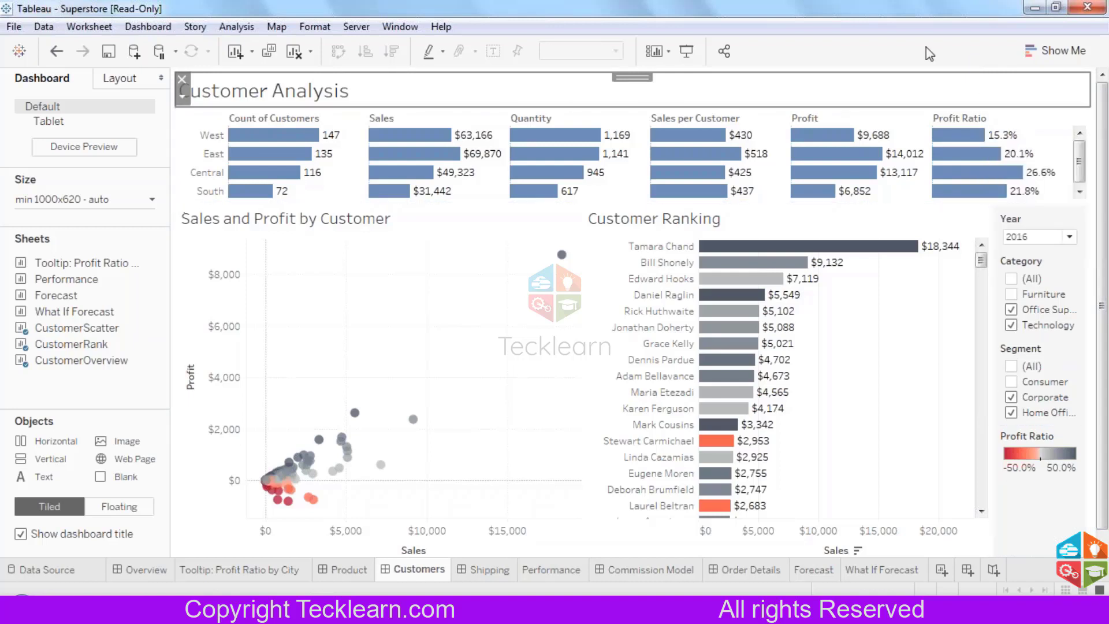
click(913, 68)
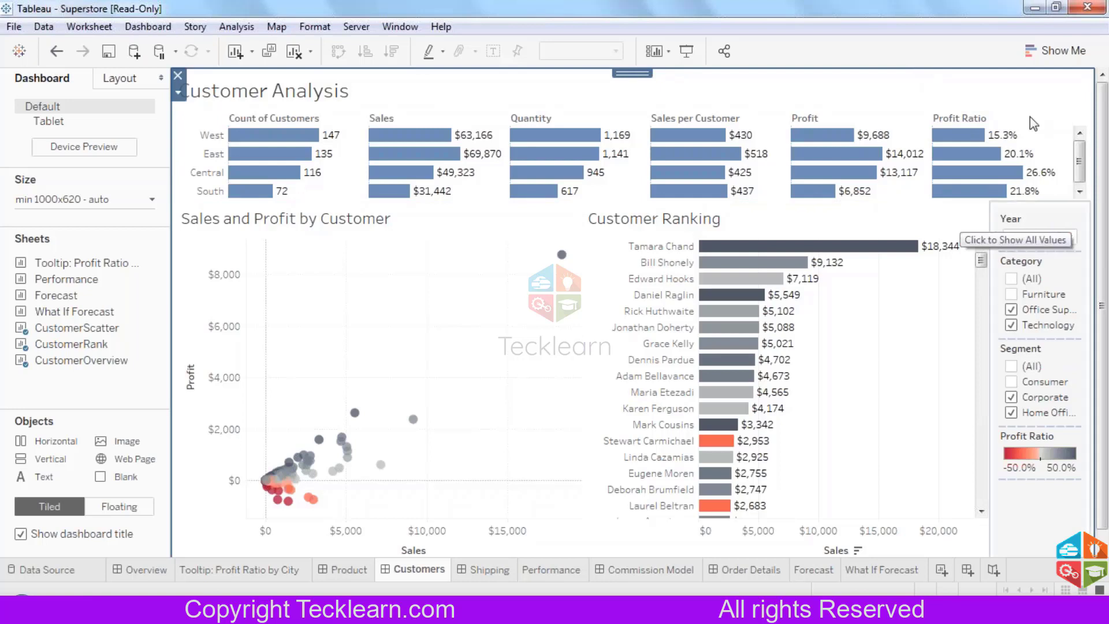
Filter the dashboard's customer charts through the West bars for Sales per Customer and Count of Customers, and clear the selection
click(668, 138)
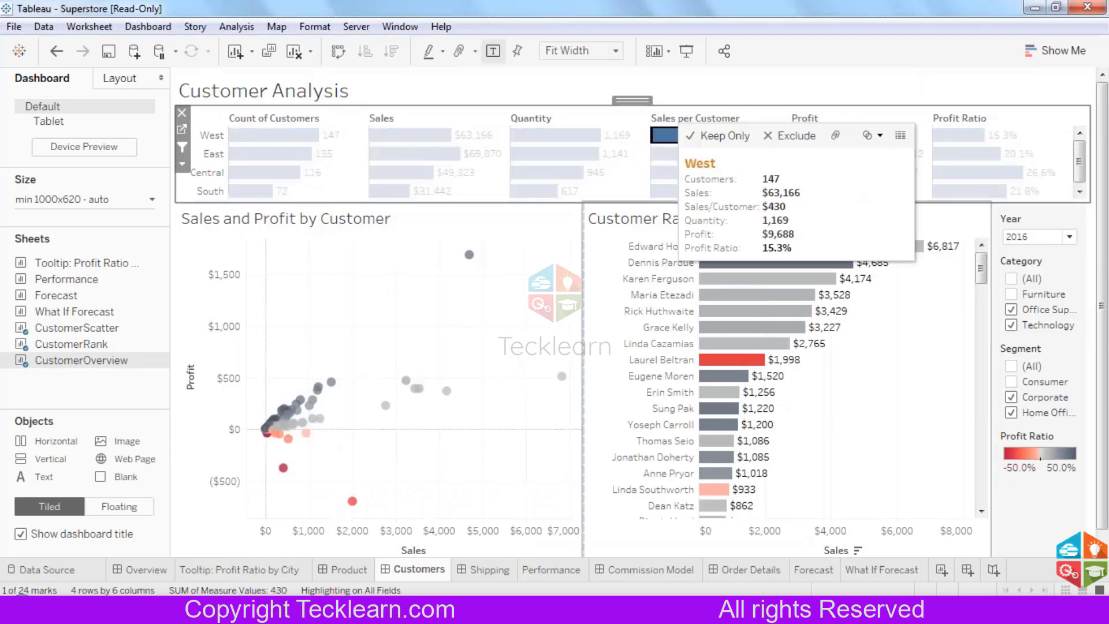
mouse_move(312, 136)
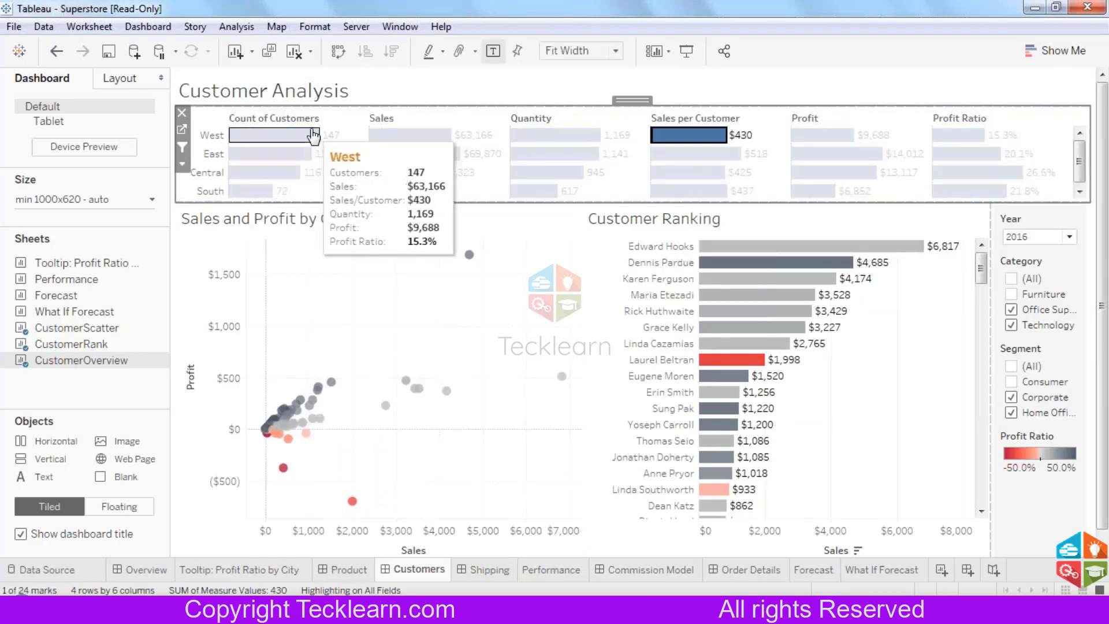
click(300, 138)
click(301, 138)
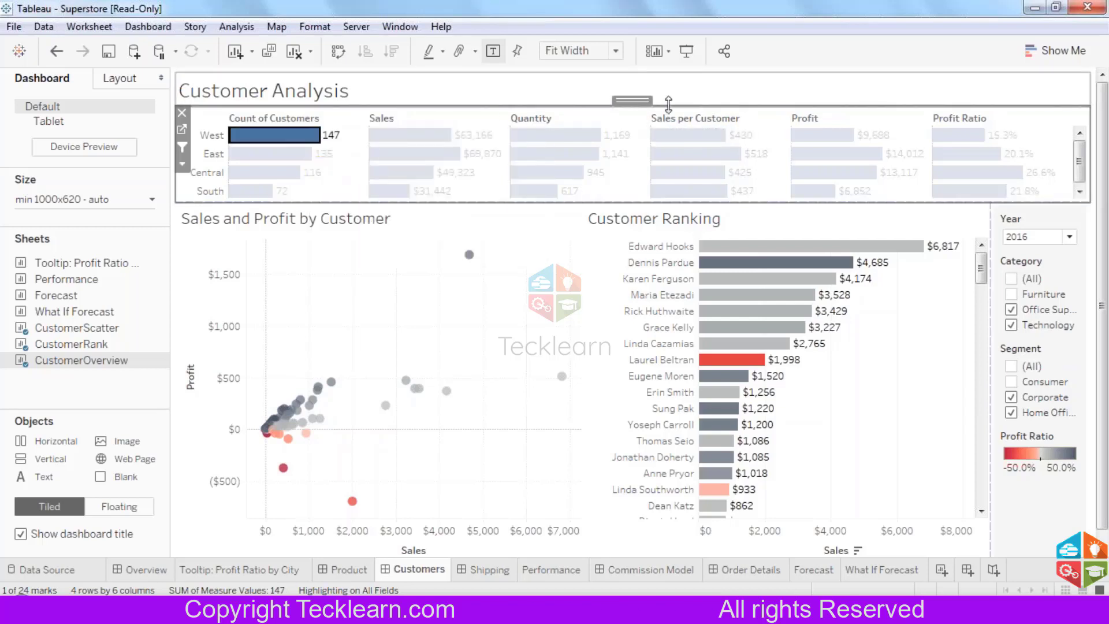
click(280, 139)
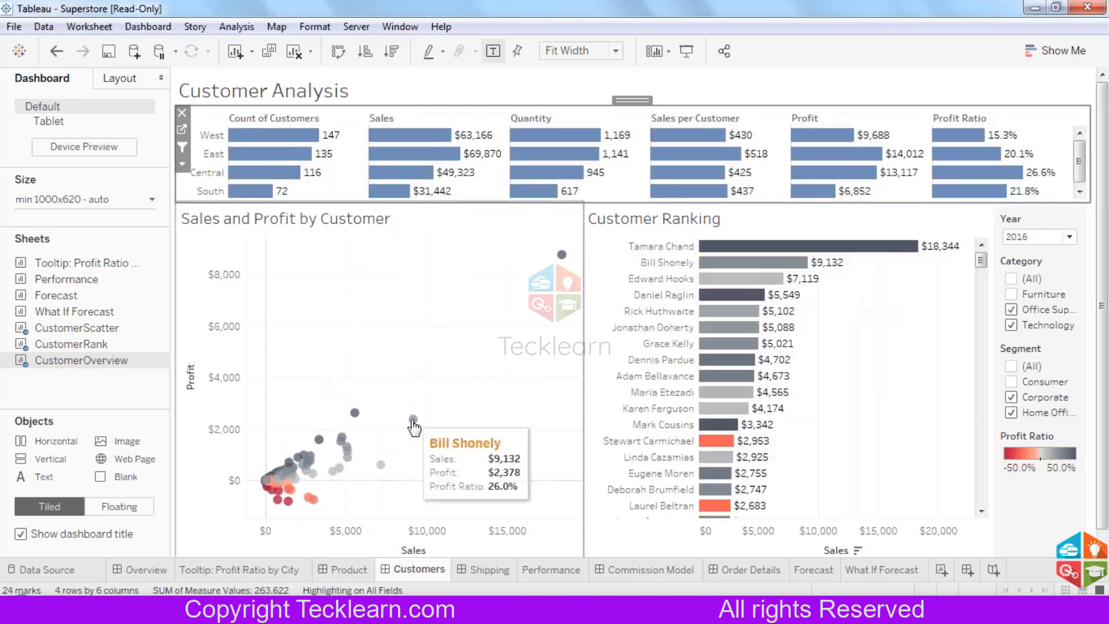
Inspect single customers by selecting a mark in the Sales and Profit scatter plot and a bar in Customer Ranking
click(413, 421)
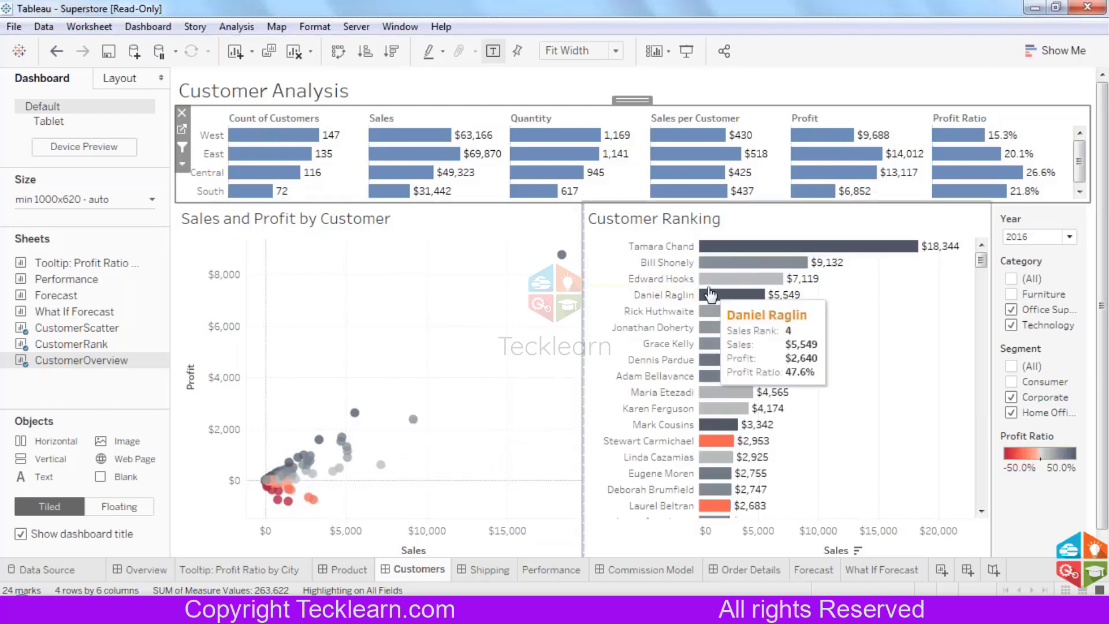
click(734, 283)
click(900, 392)
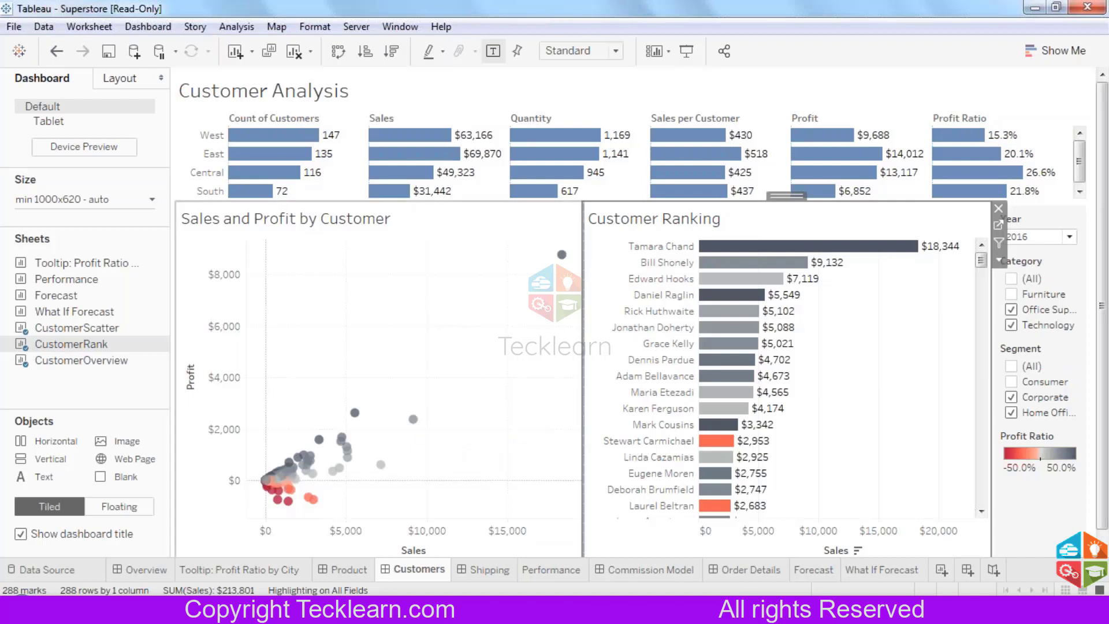
click(341, 610)
click(575, 309)
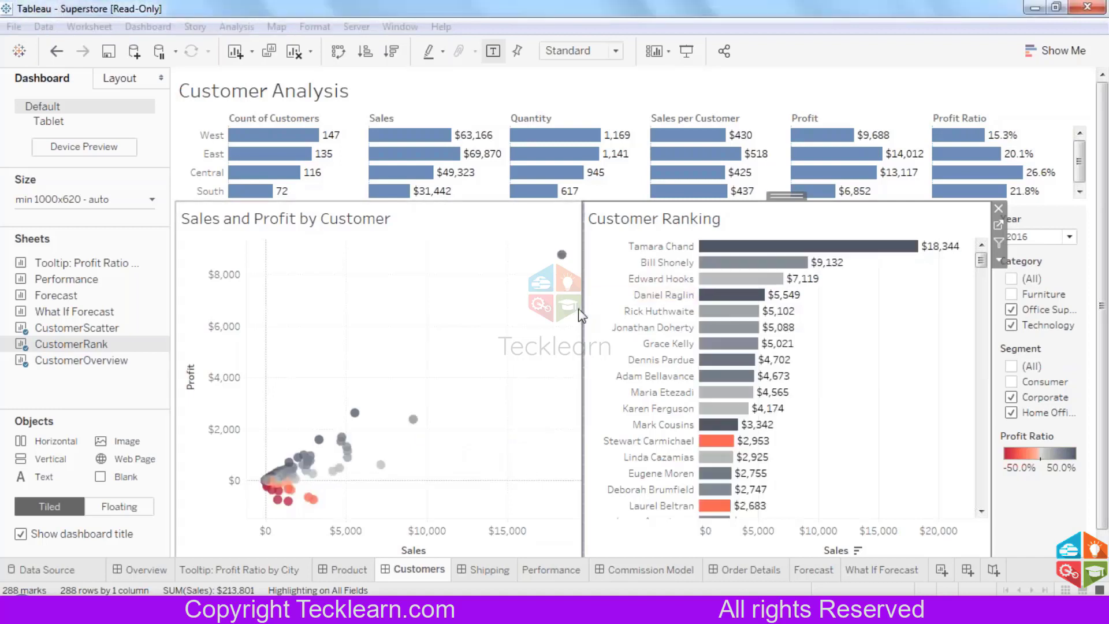
click(578, 310)
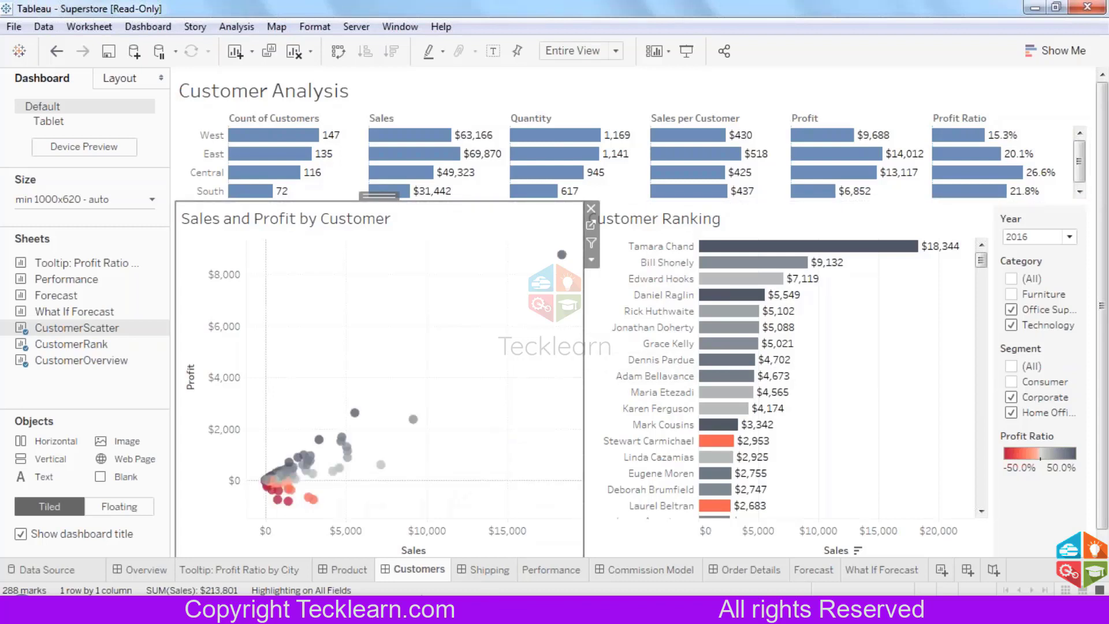
Close the Superstore workbook without saving its changes and show the data source page of Book1
click(1088, 7)
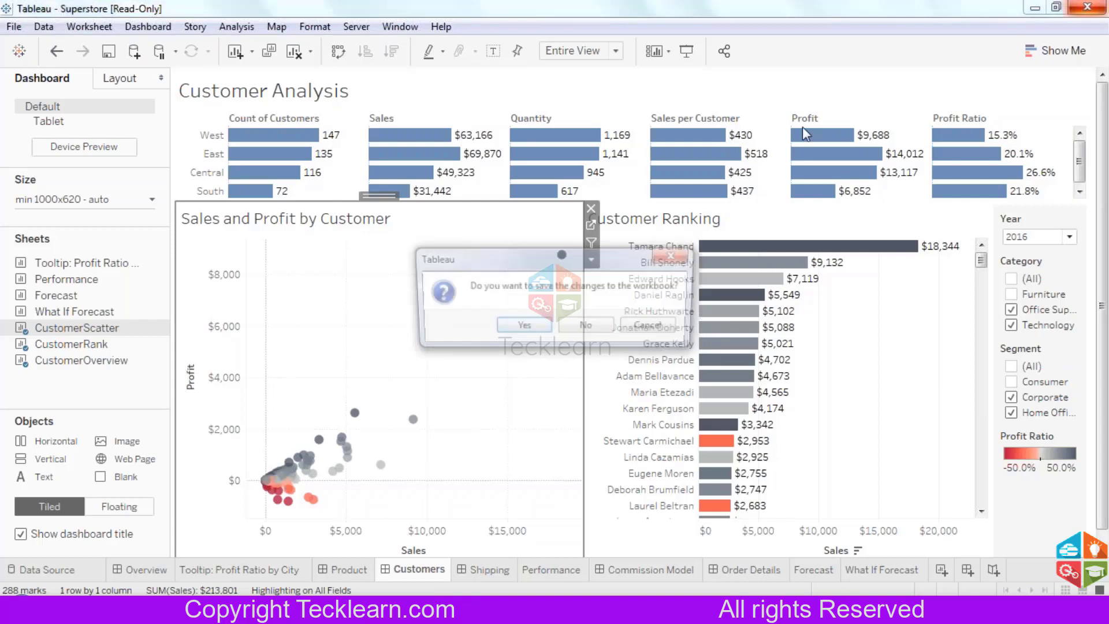
click(588, 327)
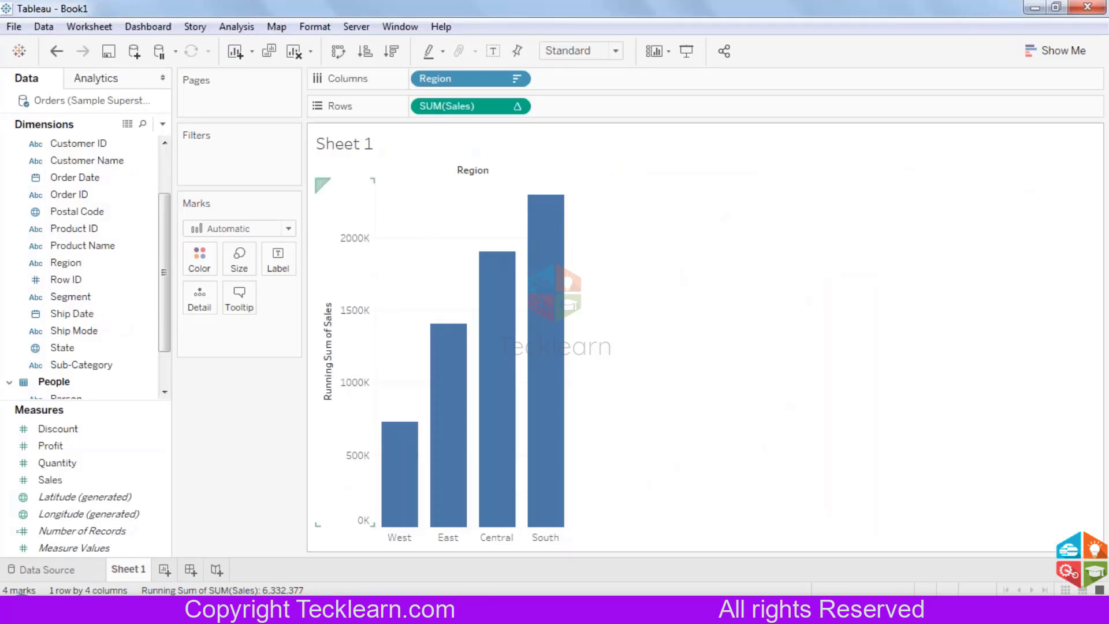
click(61, 568)
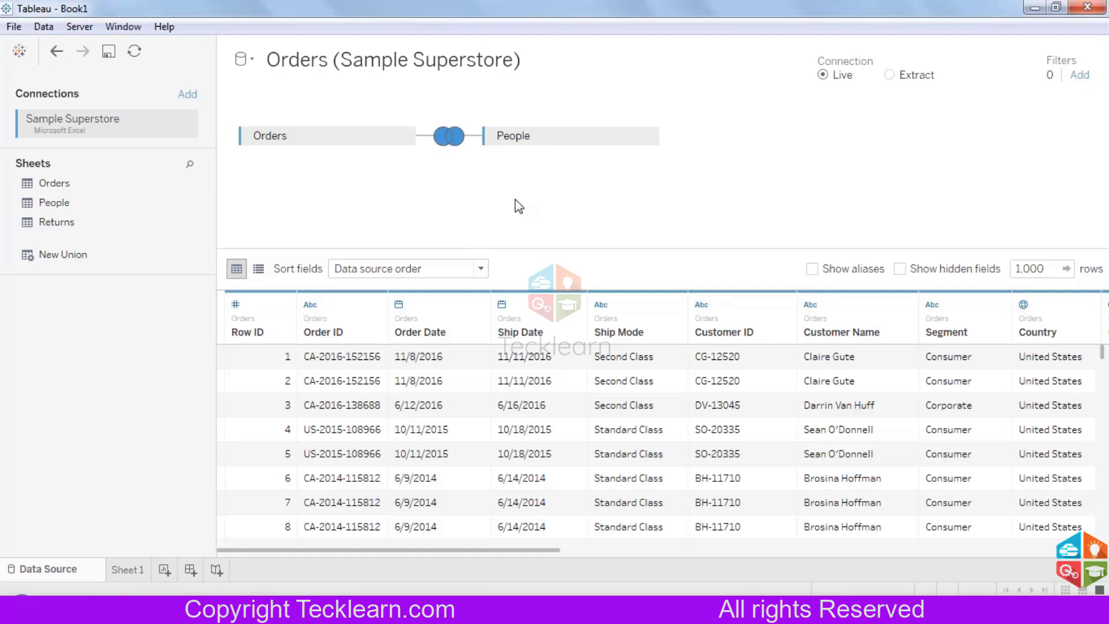
click(806, 25)
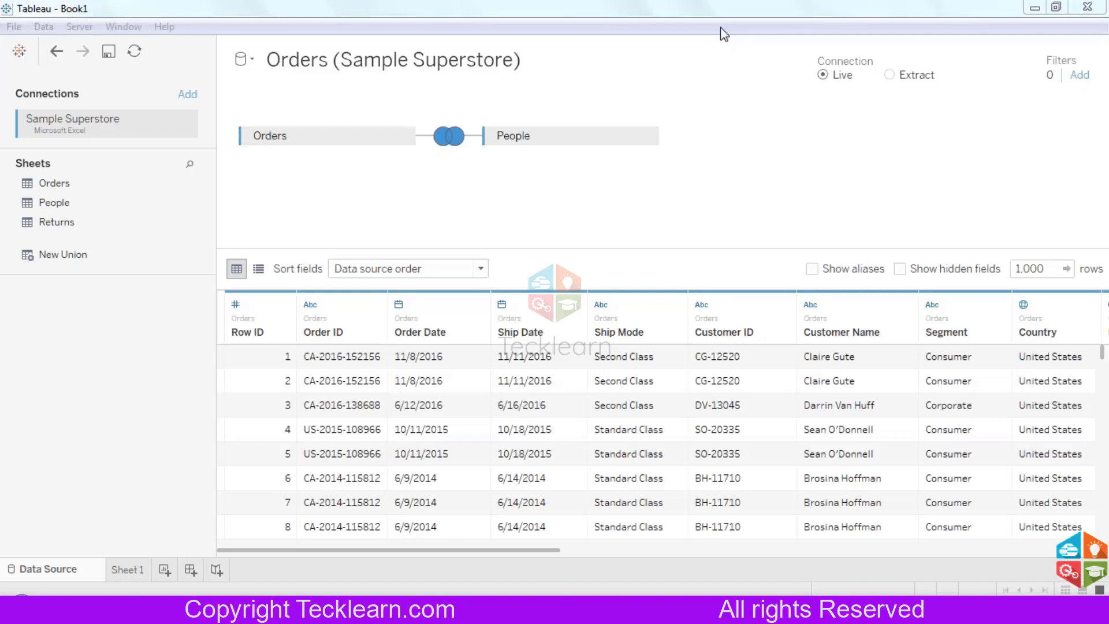
Open the Tableau Server sign-in from the start page, highlight its server address, and dismiss it without connecting
click(72, 288)
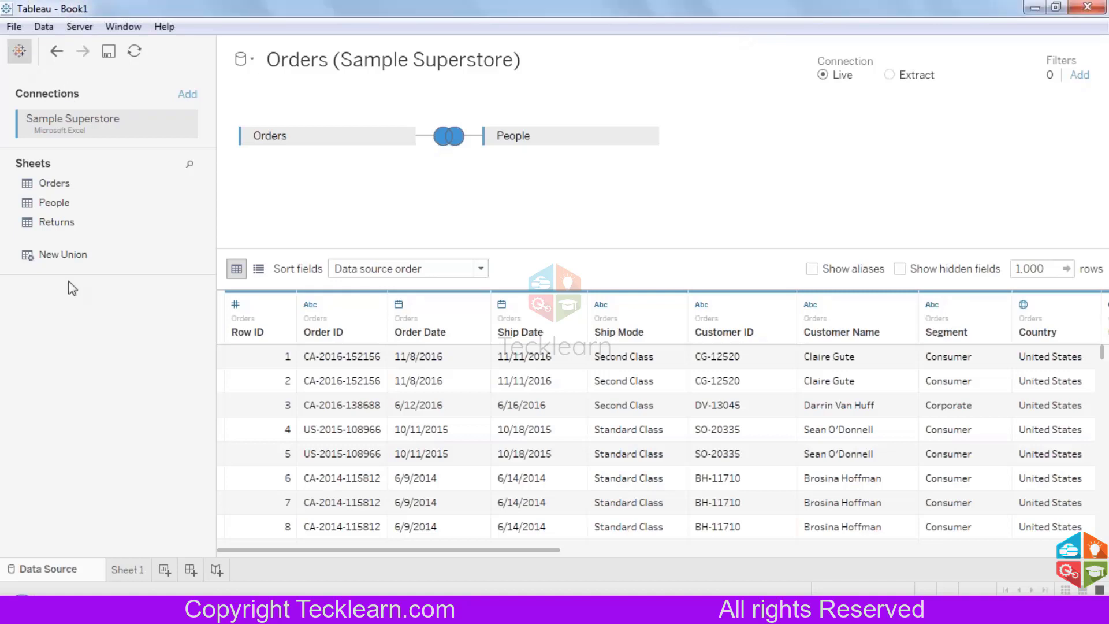
key(ctrl+1)
click(89, 376)
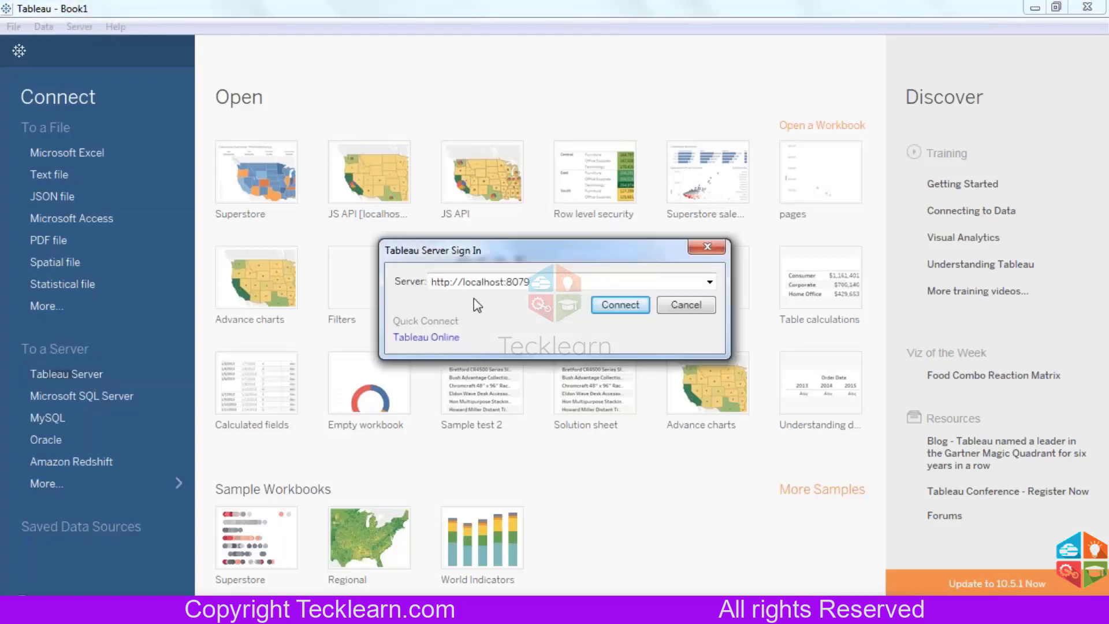
drag(527, 286, 392, 283)
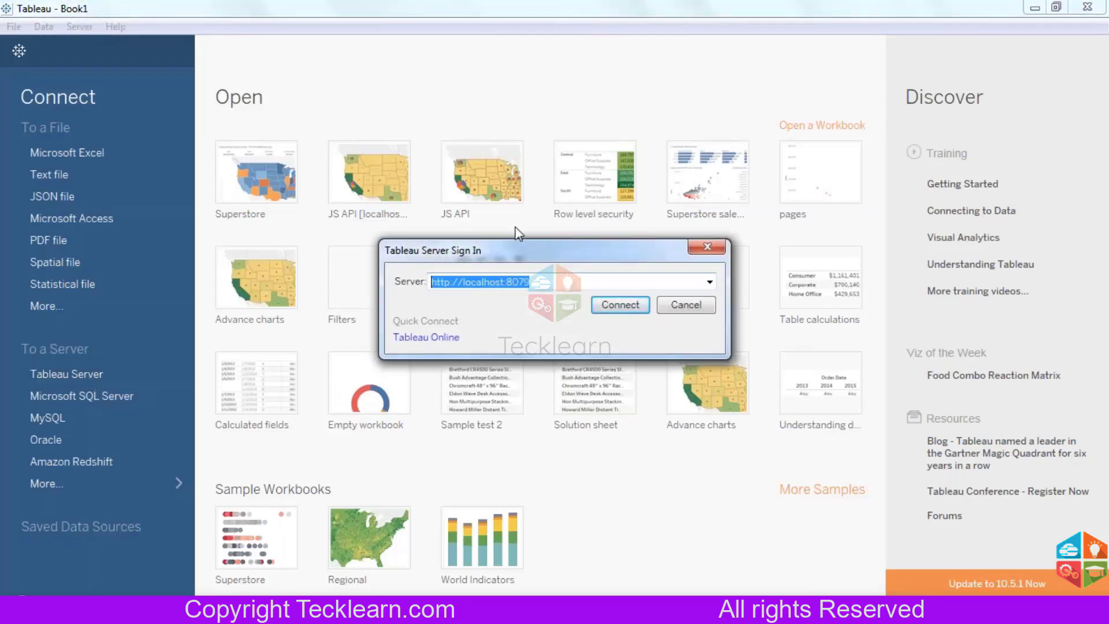
drag(517, 250, 515, 197)
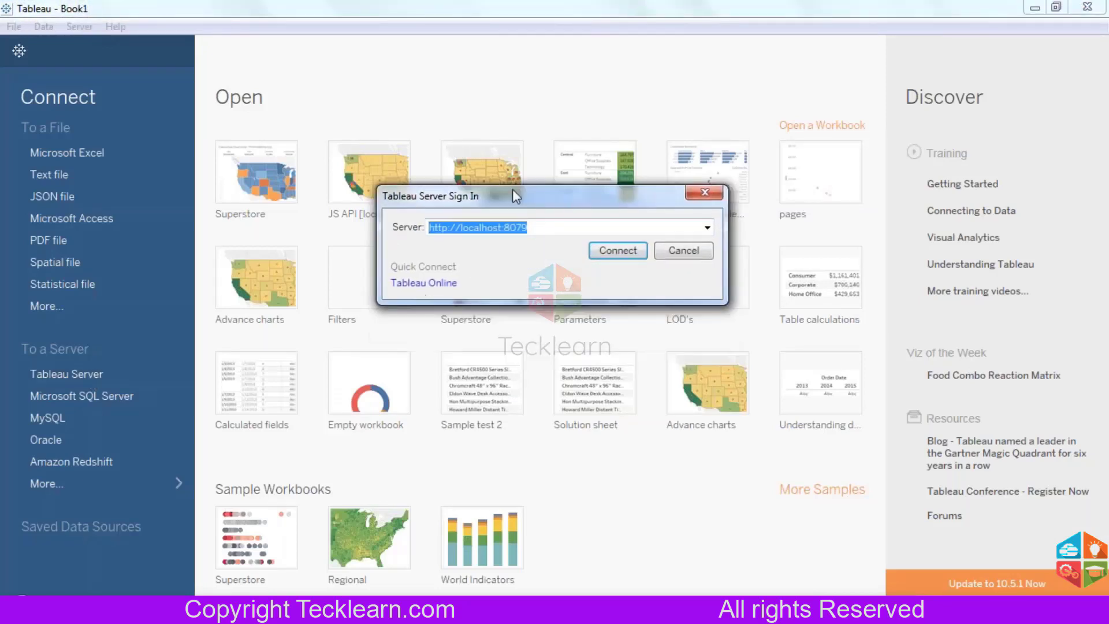
click(695, 193)
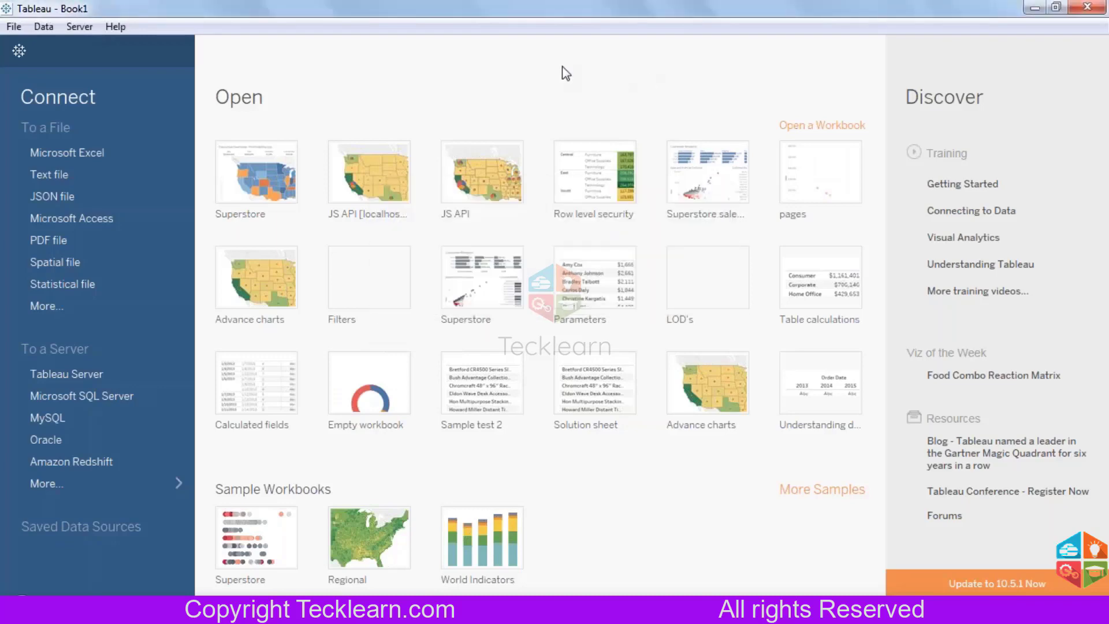
Return to the Sample Superstore data source page and remove the People table from the join with Orders
click(17, 56)
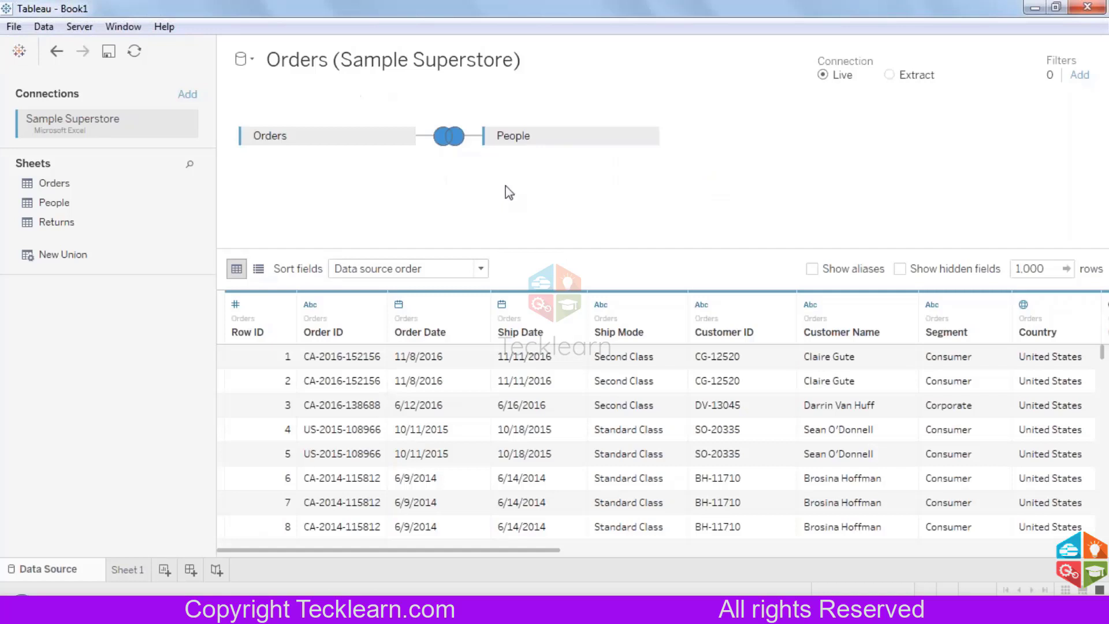
drag(557, 141, 347, 231)
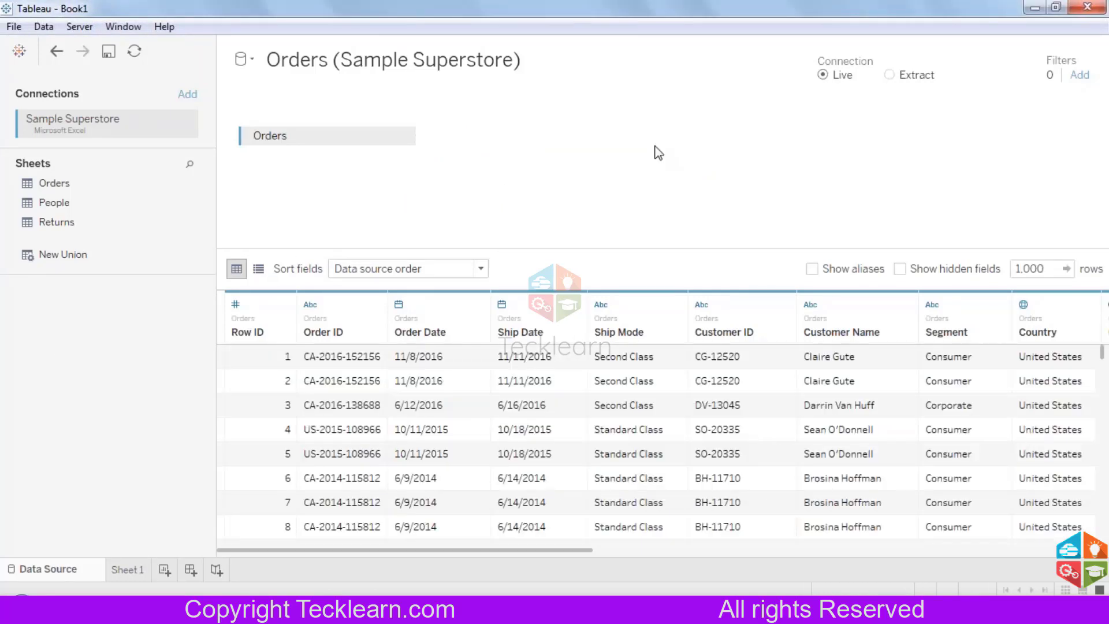